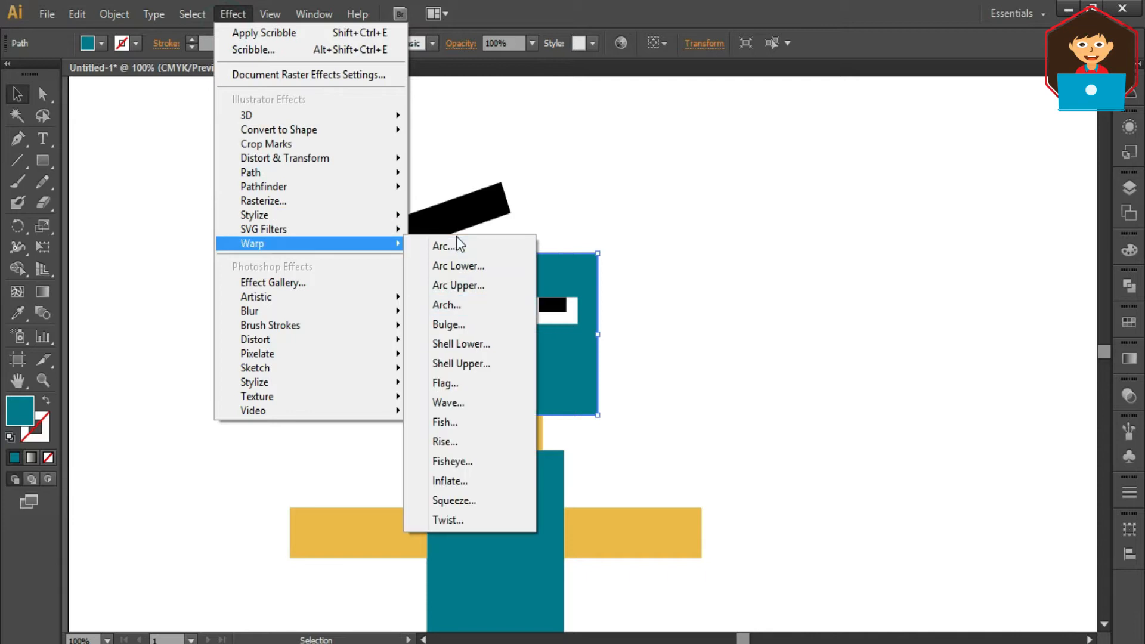
- Apply a horizontal Arc warp with a 14% bend to the character's teal head
{"action": "left_click", "coordinate": [452, 419]}
{"action": "left_click_drag", "start_coordinate": [545, 199], "coordinate": [898, 146]}
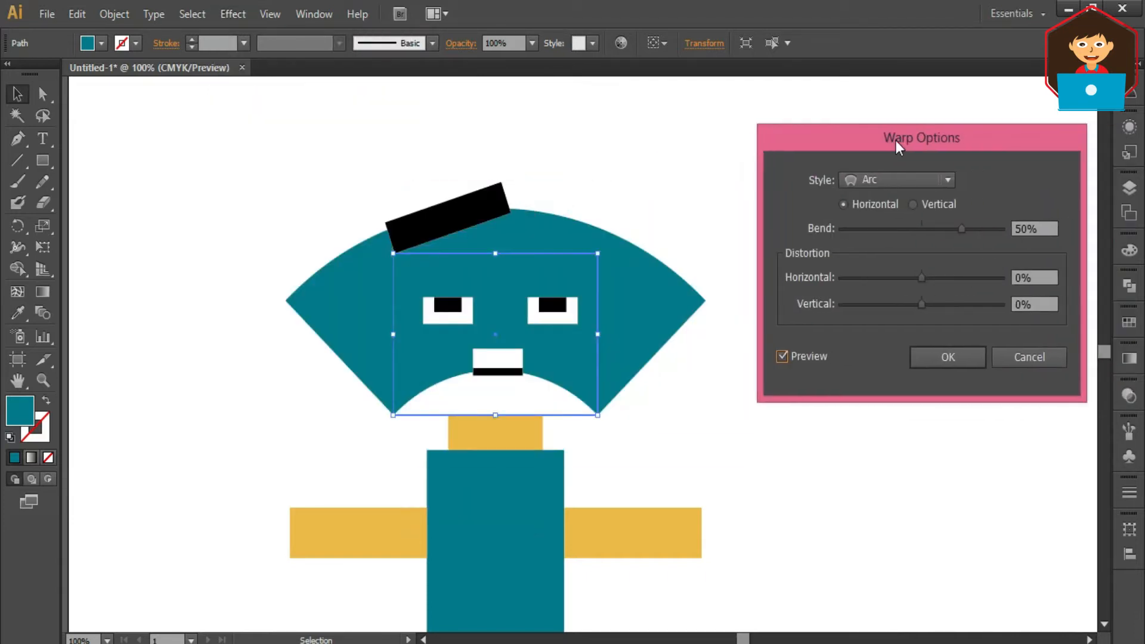
{"action": "left_click_drag", "start_coordinate": [961, 230], "coordinate": [932, 229]}
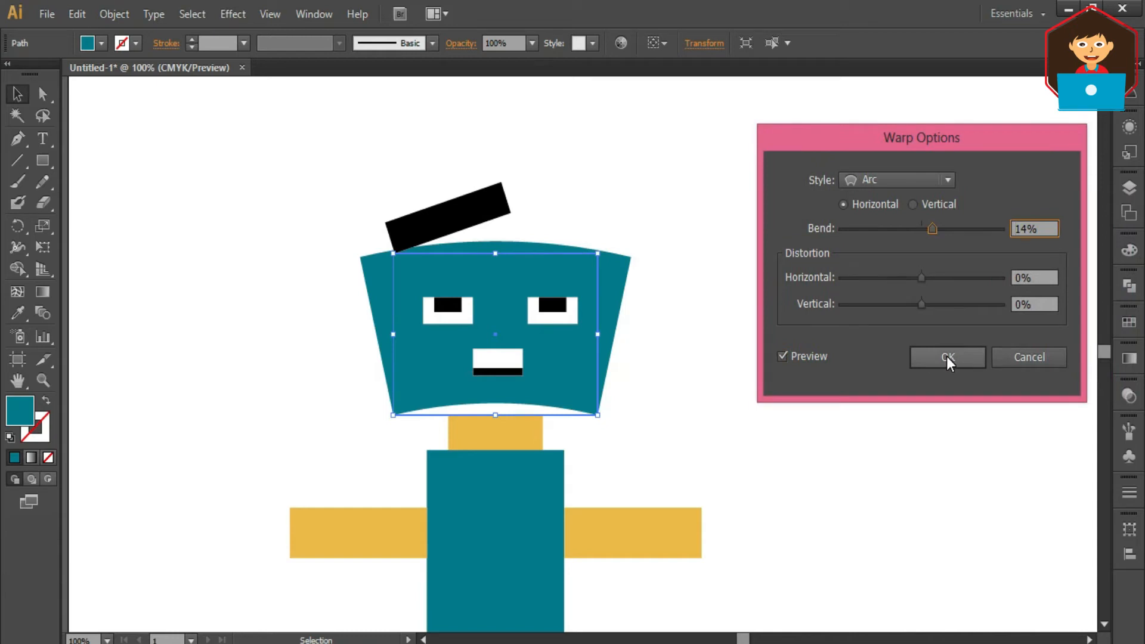
{"action": "left_click", "coordinate": [948, 357]}
- Apply the same Arc warp settings to the black hat above the head
{"action": "left_click", "coordinate": [472, 209]}
{"action": "left_click", "coordinate": [232, 14]}
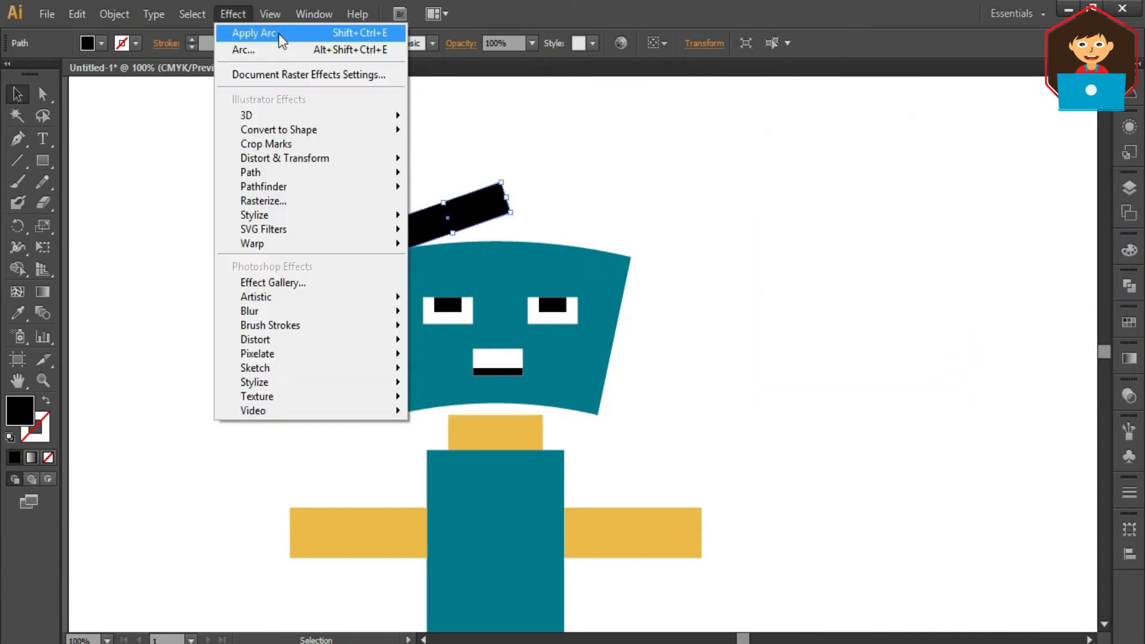
{"action": "left_click", "coordinate": [251, 35]}
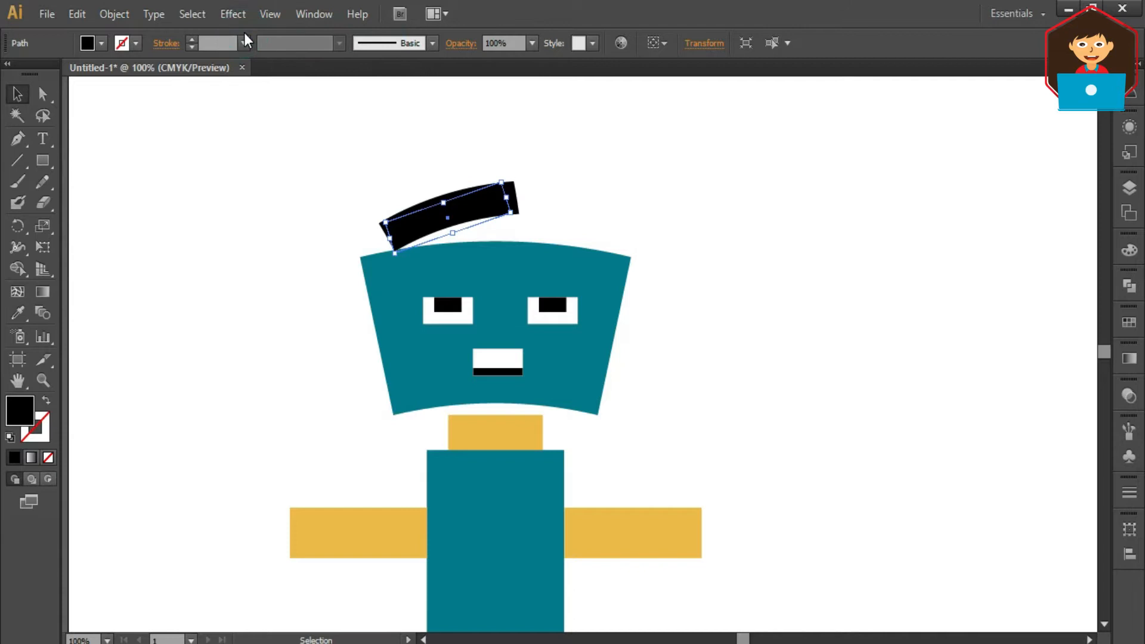
{"action": "left_click", "coordinate": [609, 270]}
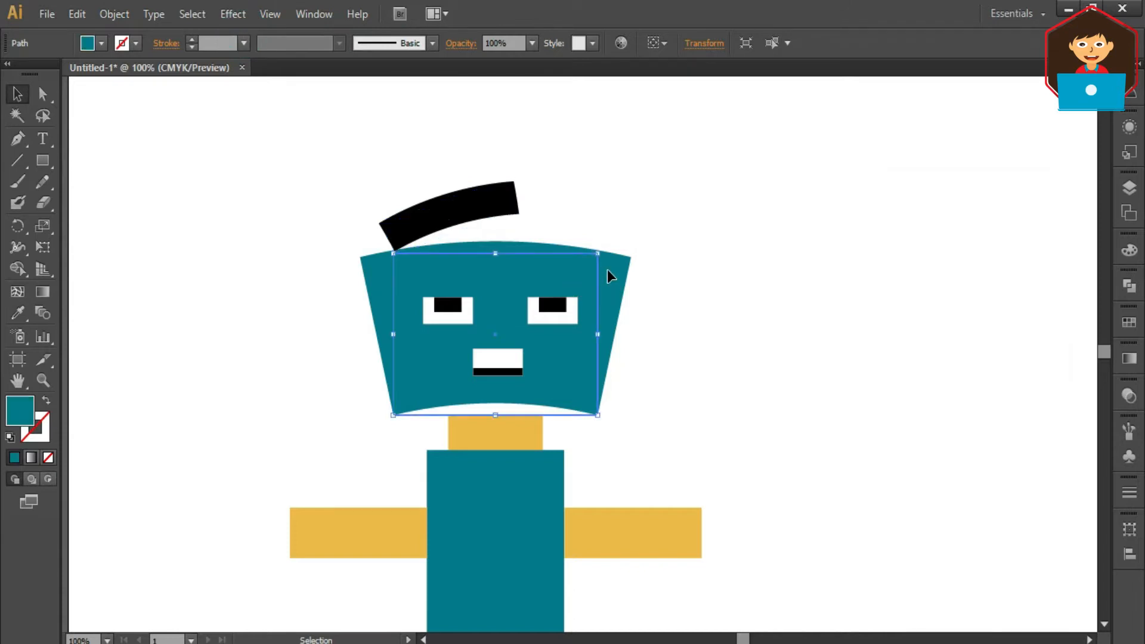
{"action": "left_click", "coordinate": [245, 17]}
{"action": "left_click", "coordinate": [250, 46]}
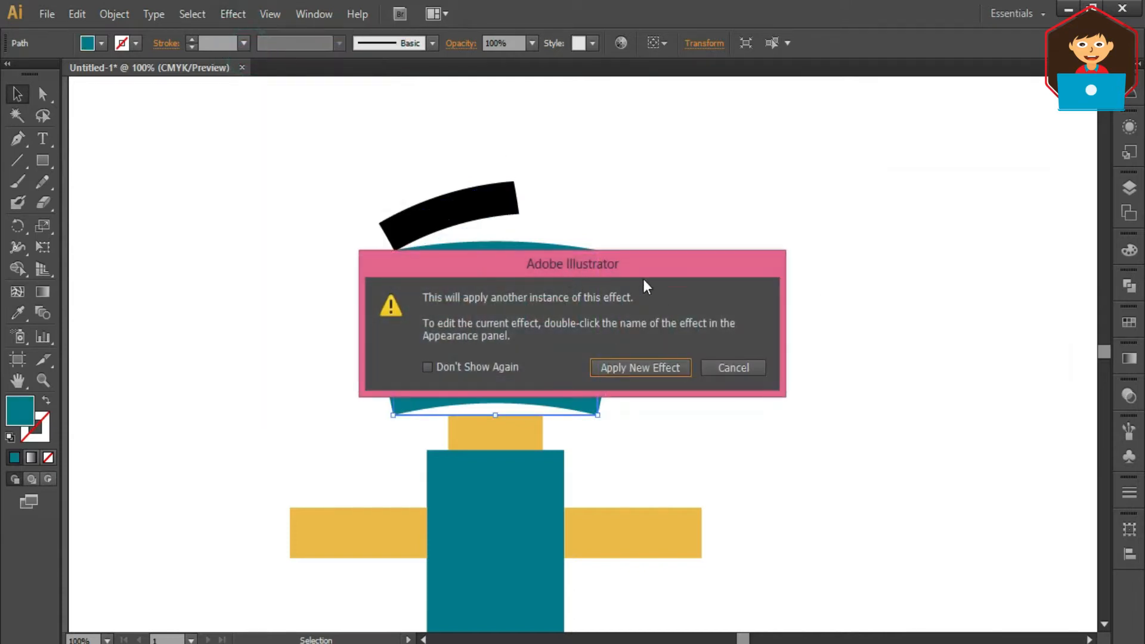
{"action": "left_click_drag", "start_coordinate": [634, 263], "coordinate": [955, 120]}
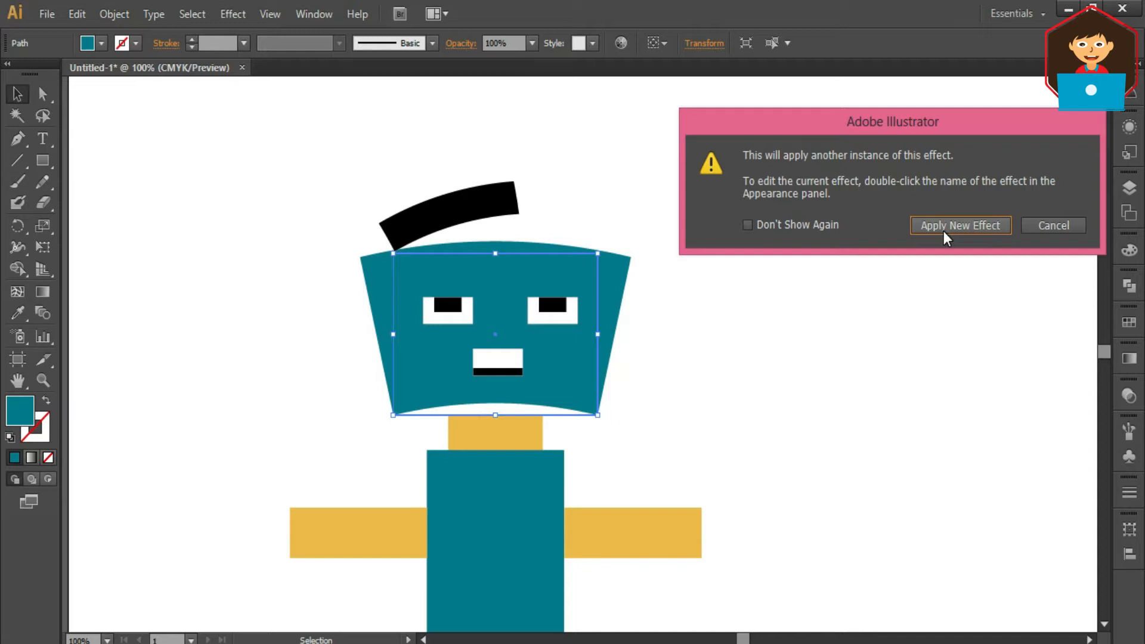
- Select the whole character and place a duplicate beside the original
{"action": "left_click_drag", "start_coordinate": [606, 138], "coordinate": [307, 557]}
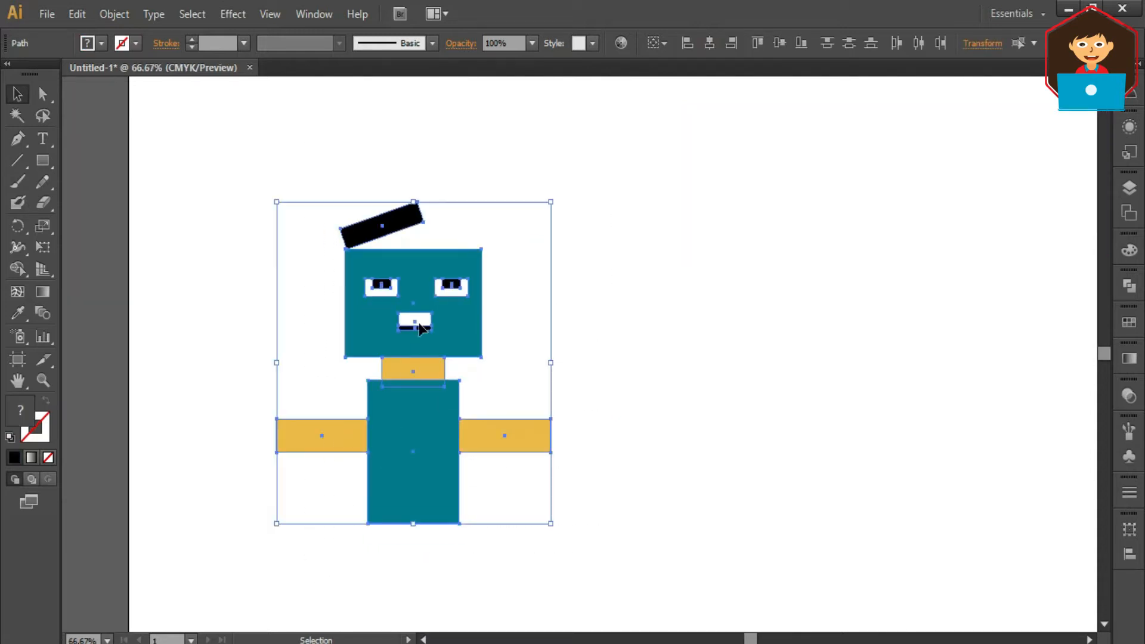
{"action": "left_click_drag", "start_coordinate": [402, 287], "coordinate": [415, 287]}
{"action": "left_click_drag", "start_coordinate": [733, 301], "coordinate": [519, 331]}
- Show the appearance attributes of the copied character's teal head
{"action": "left_click", "coordinate": [522, 321]}
{"action": "left_click", "coordinate": [305, 14]}
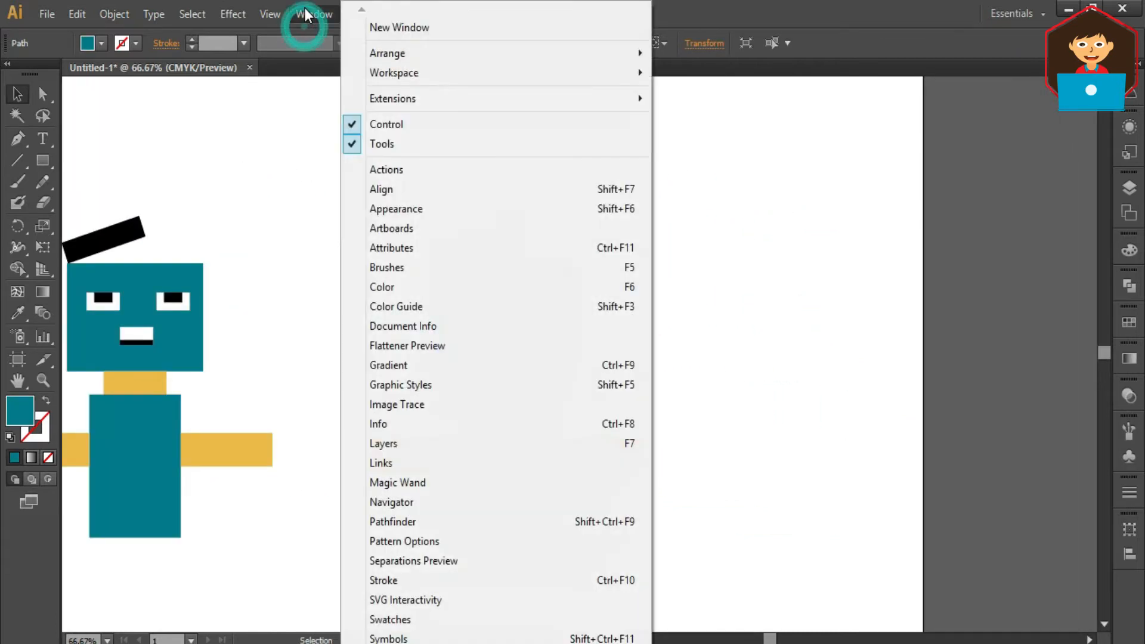
{"action": "left_click", "coordinate": [432, 209]}
- Add a horizontal Arc warp with a 19% bend to the copied head as an appearance effect
{"action": "left_click", "coordinate": [968, 425]}
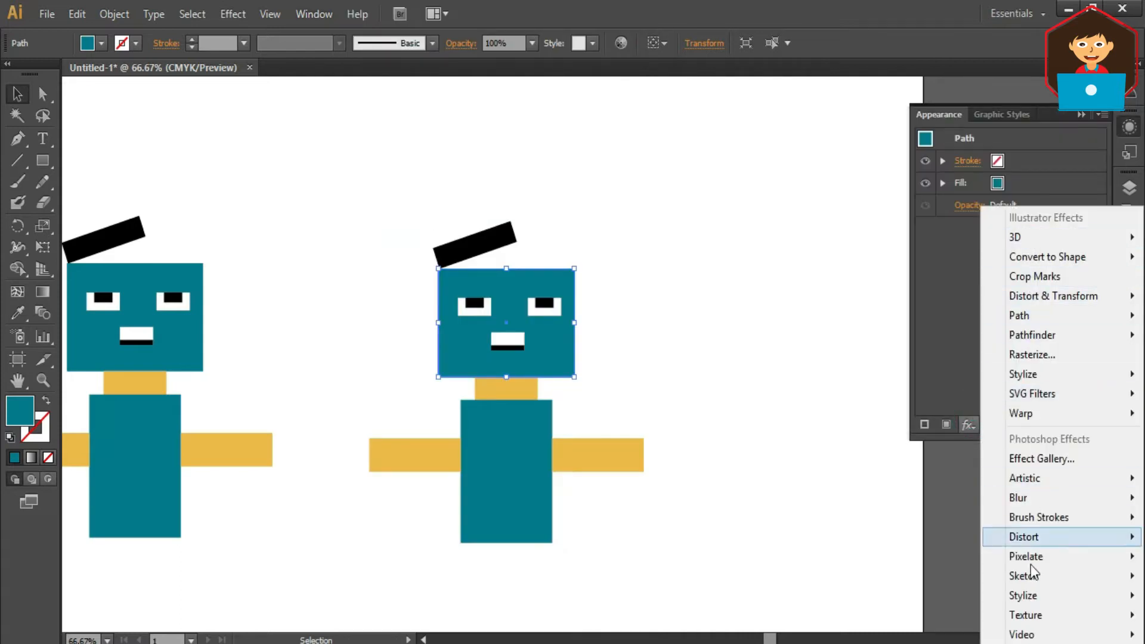
{"action": "mouse_move", "coordinate": [1037, 627]}
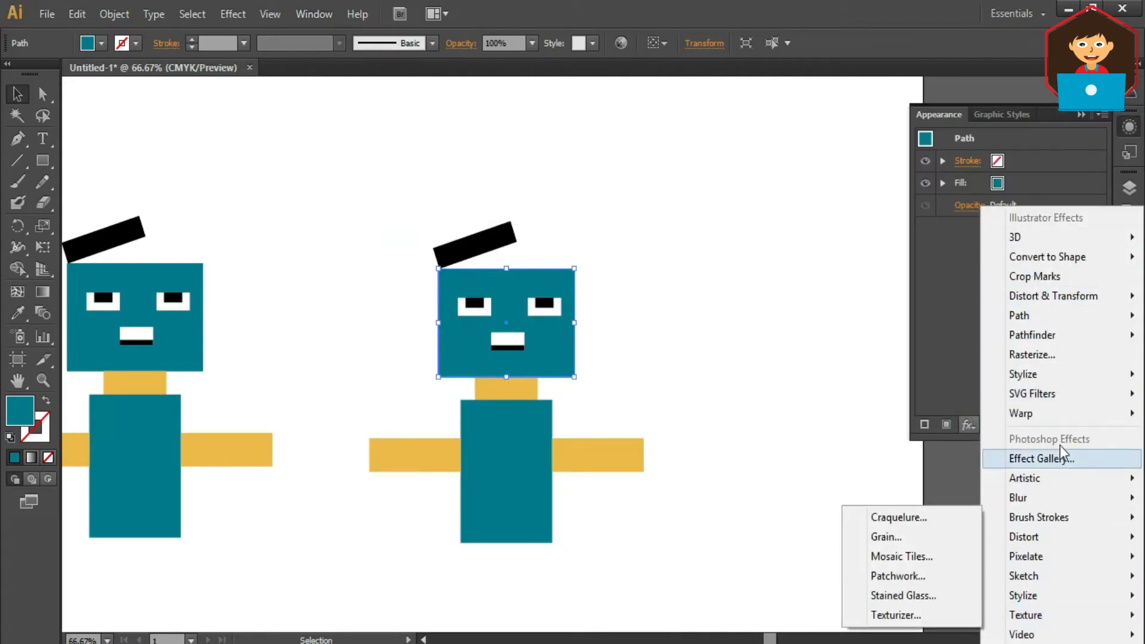
{"action": "mouse_move", "coordinate": [1051, 415]}
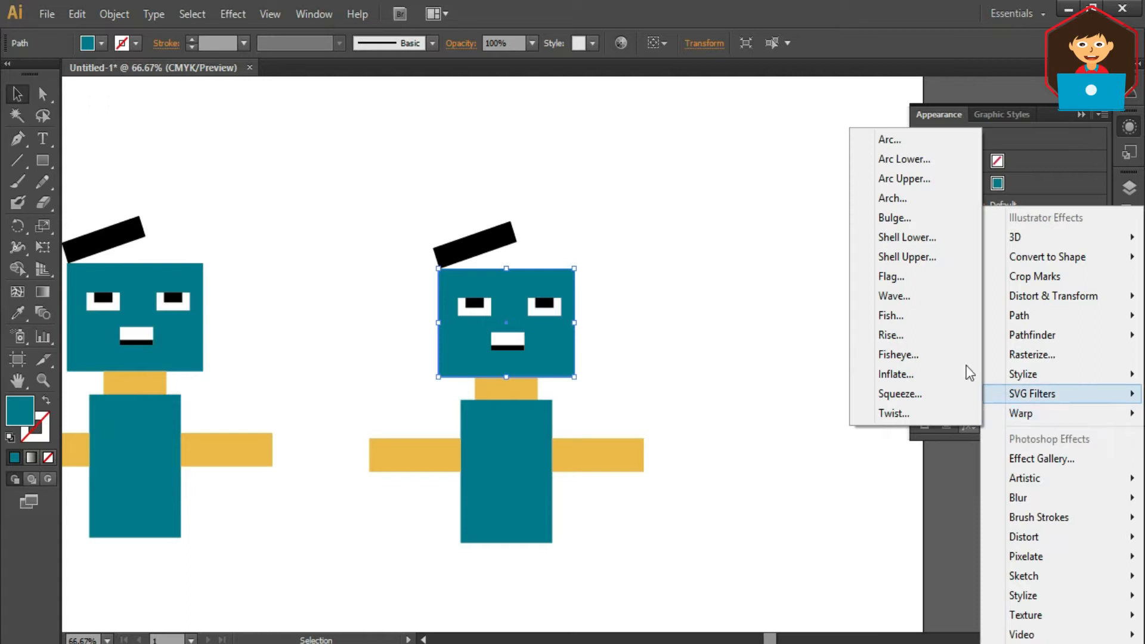
{"action": "left_click", "coordinate": [919, 141]}
{"action": "left_click", "coordinate": [792, 356]}
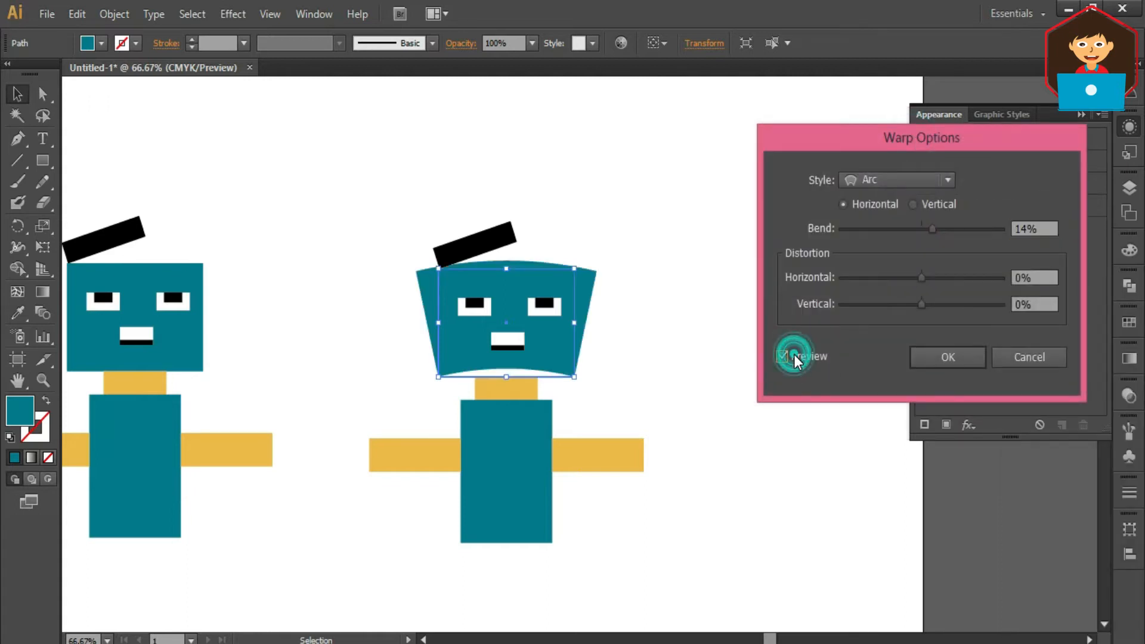
{"action": "left_click_drag", "start_coordinate": [935, 232], "coordinate": [942, 232]}
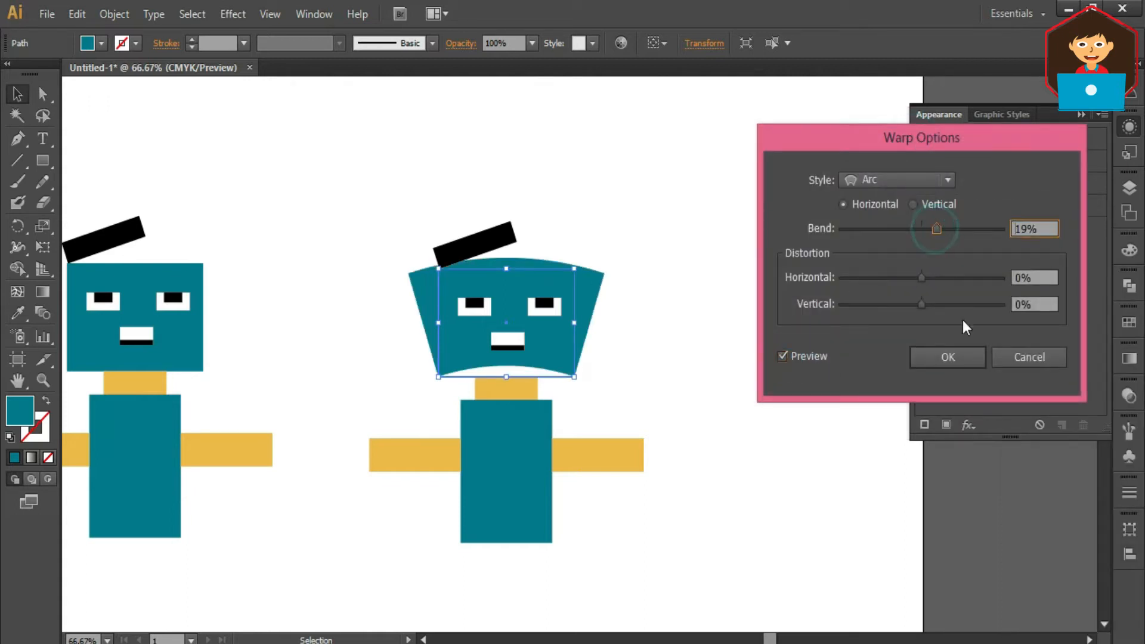
{"action": "left_click", "coordinate": [948, 356]}
{"action": "left_click", "coordinate": [772, 298]}
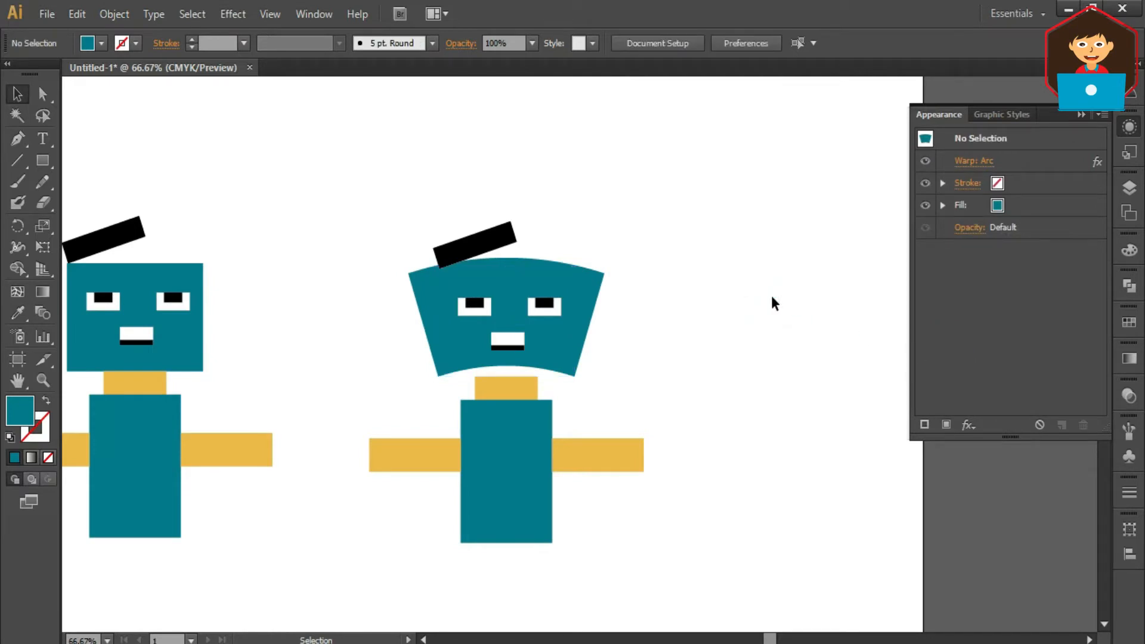
- Edit the copied head's existing Arc warp and set its bend to 31%
{"action": "left_click", "coordinate": [579, 270]}
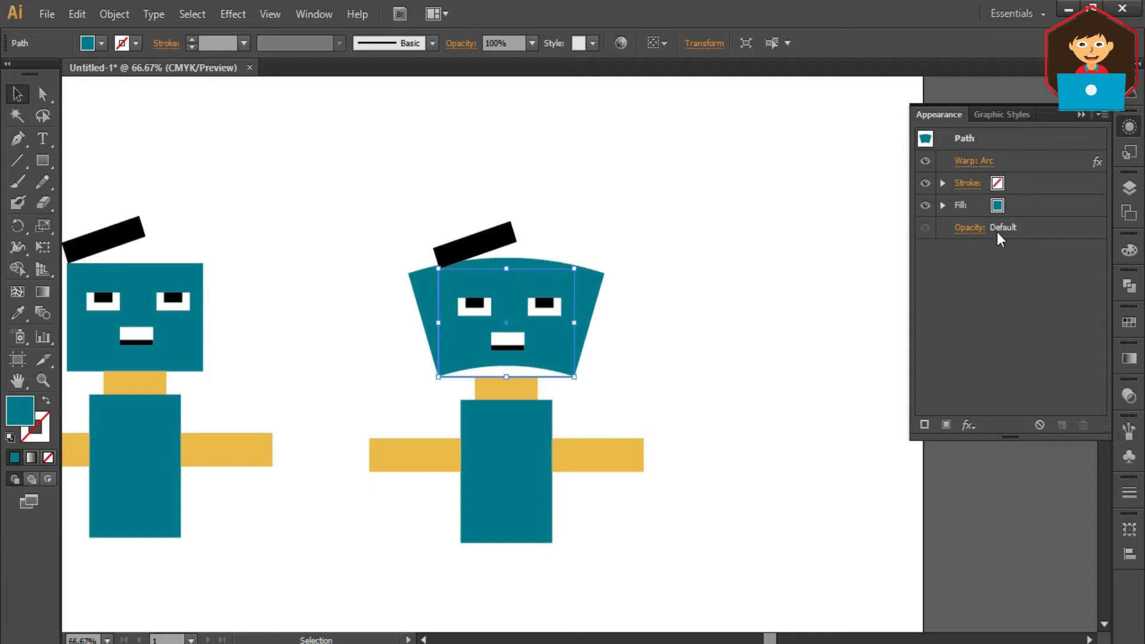
{"action": "left_click", "coordinate": [967, 167]}
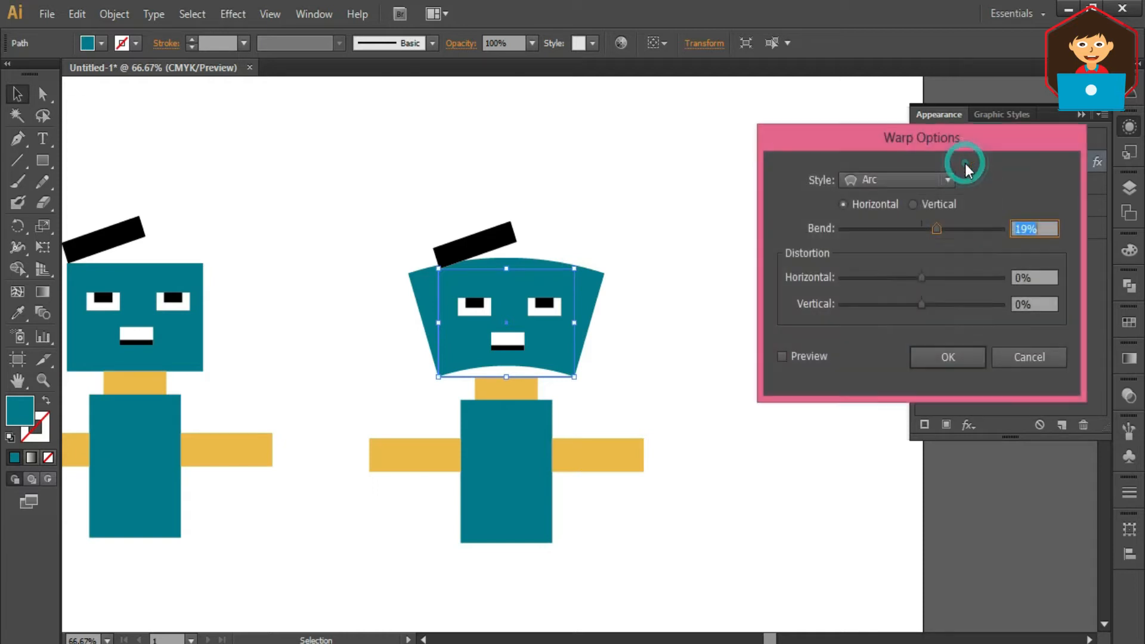
{"action": "left_click_drag", "start_coordinate": [941, 229], "coordinate": [946, 231]}
{"action": "left_click", "coordinate": [783, 357]}
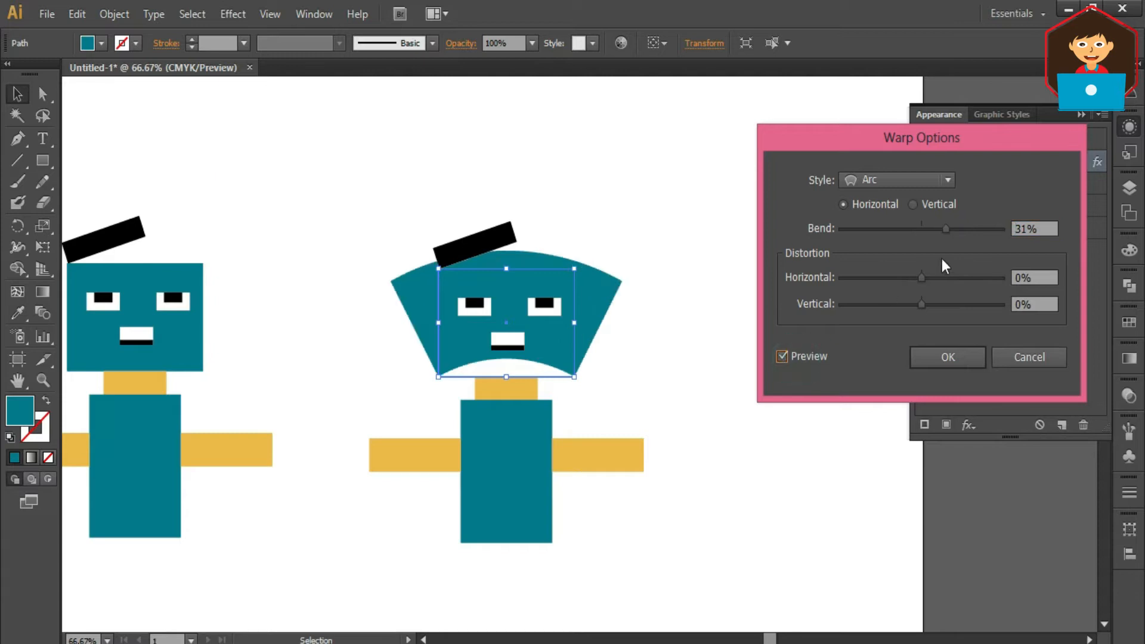
{"action": "left_click", "coordinate": [943, 358]}
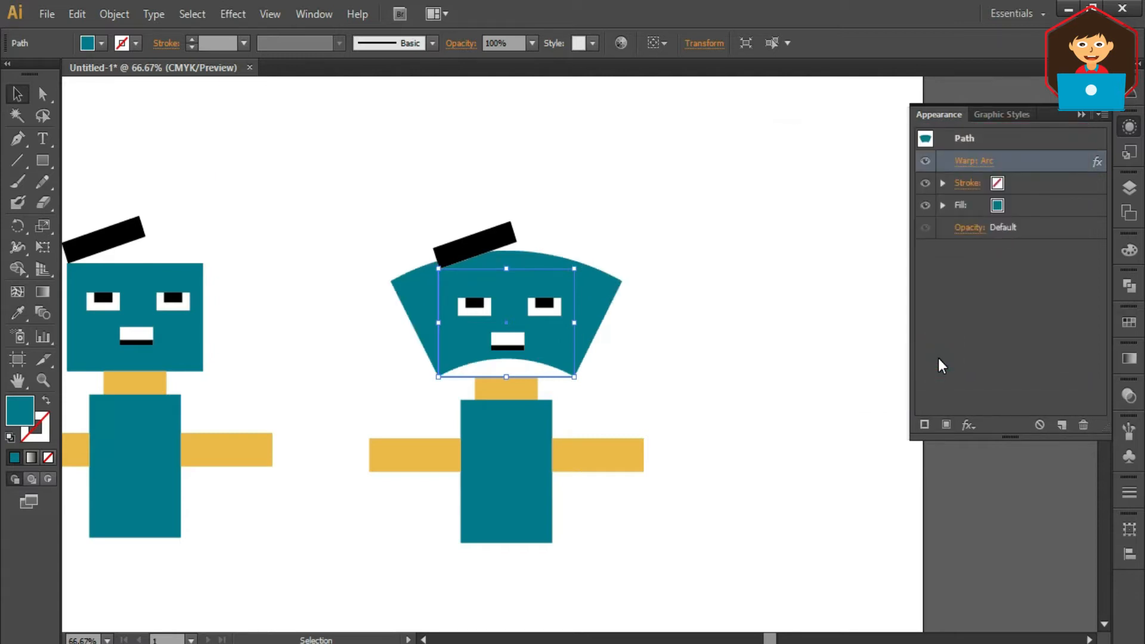
- Add a Scribble effect with a 30° angle and 6.56 px path overlap to the copied head
{"action": "left_click", "coordinate": [968, 425]}
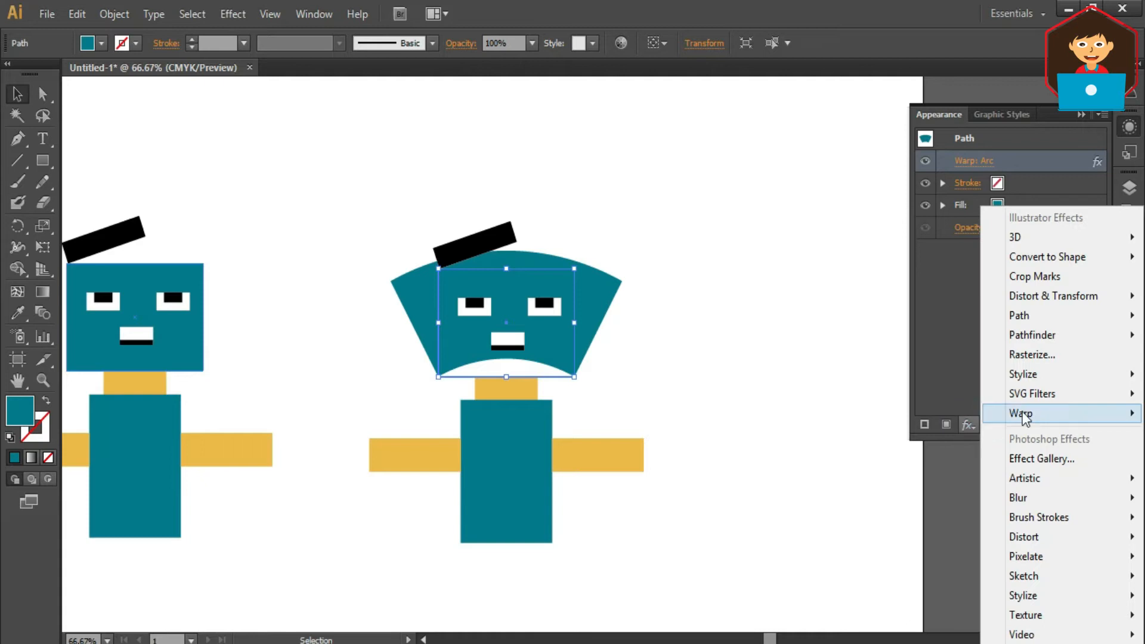
{"action": "mouse_move", "coordinate": [1073, 301]}
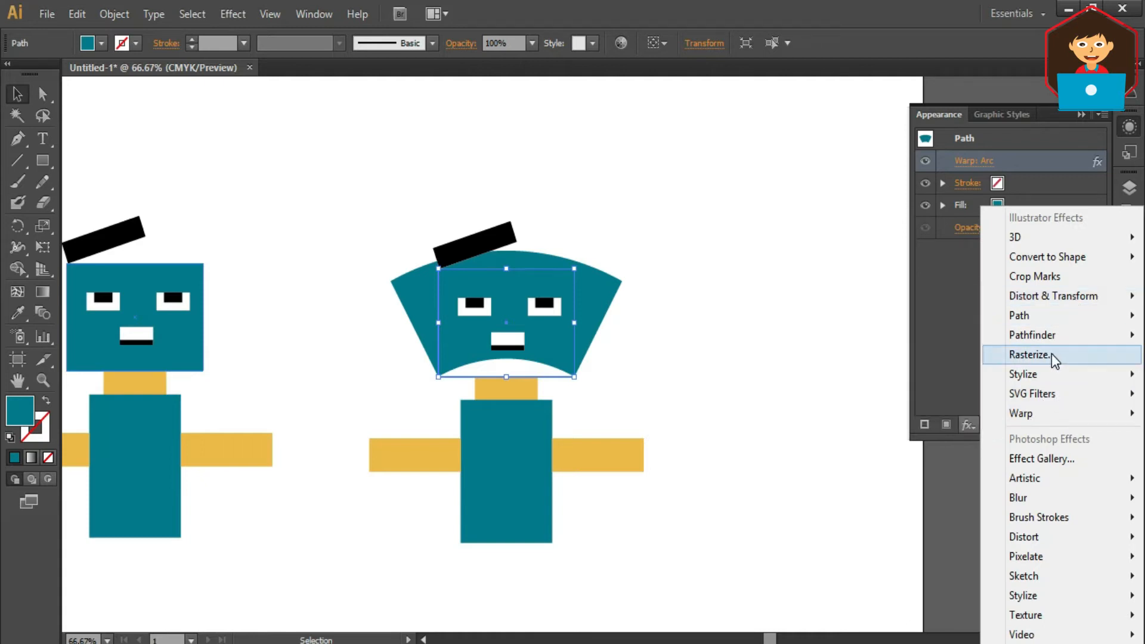
{"action": "mouse_move", "coordinate": [987, 376]}
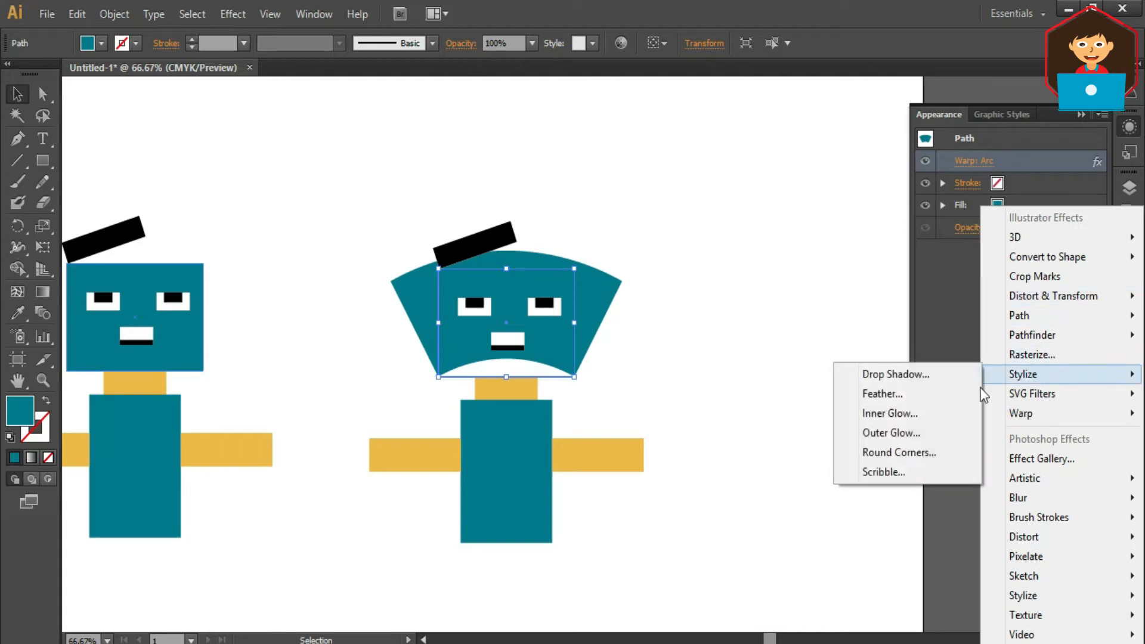
{"action": "left_click", "coordinate": [908, 475]}
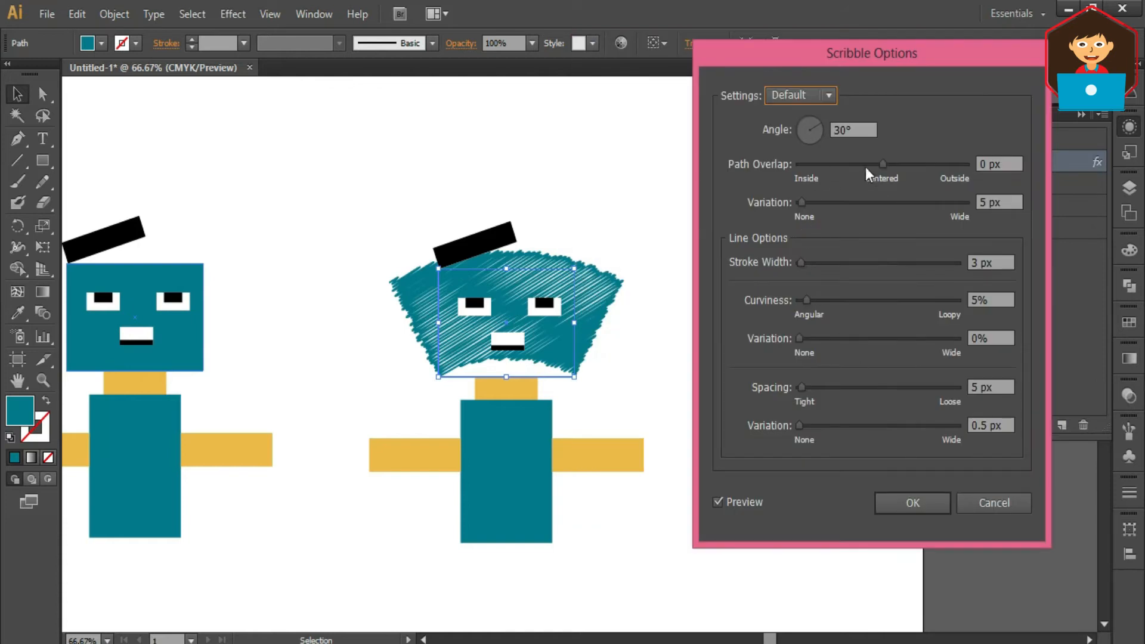
{"action": "left_click_drag", "start_coordinate": [882, 165], "coordinate": [886, 164]}
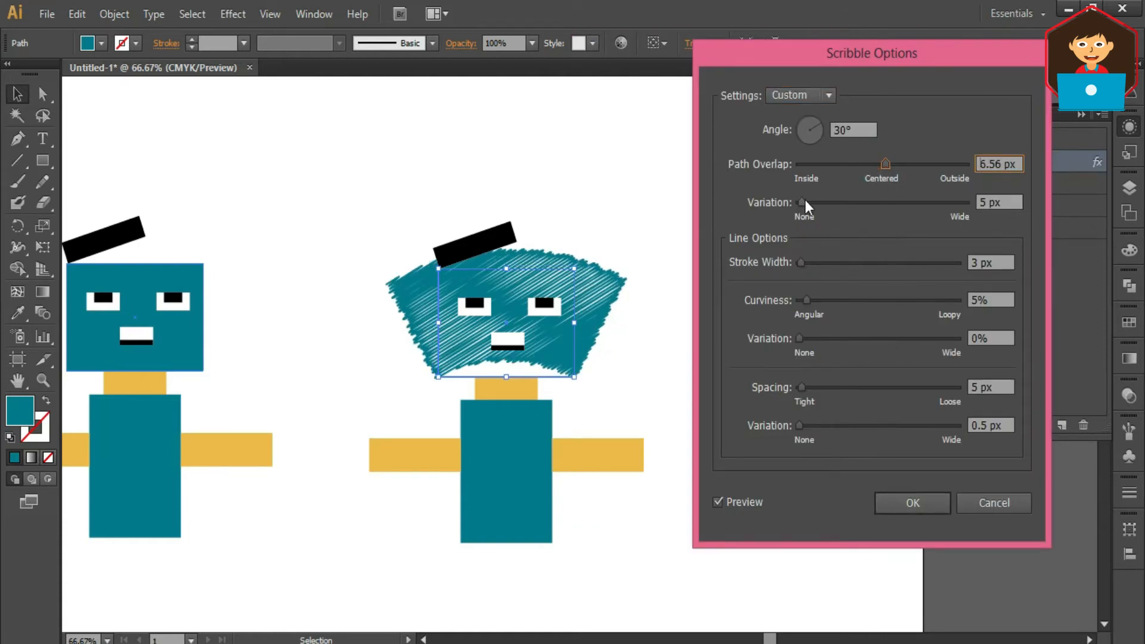
{"action": "left_click", "coordinate": [909, 502]}
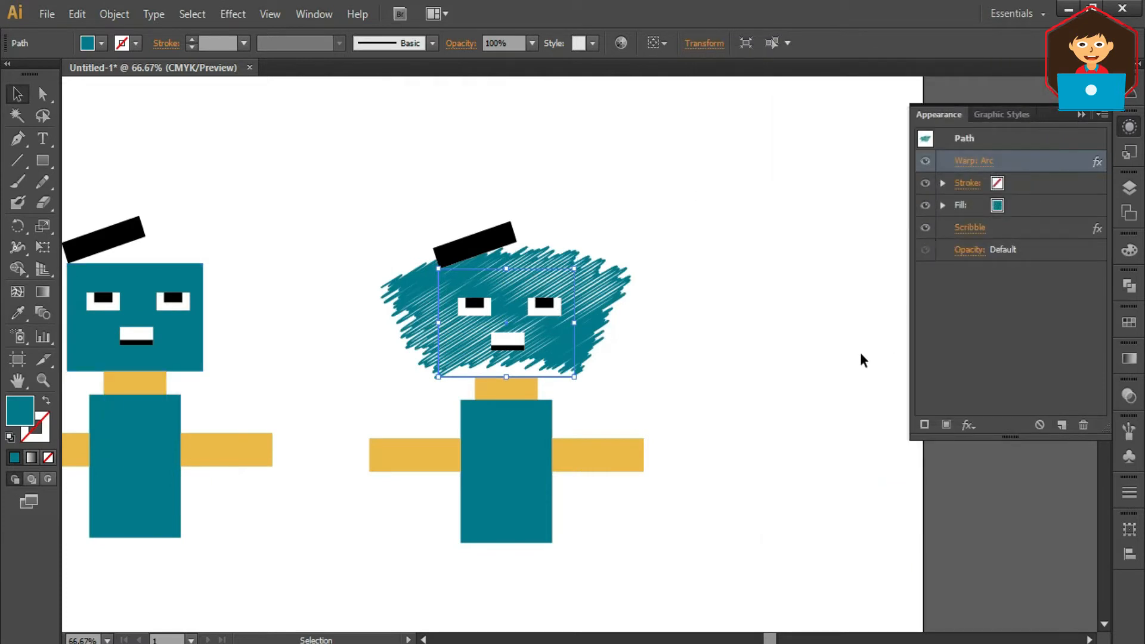
- Toggle the visibility of the head's Scribble and Arc warp effects to compare them, ending with only Scribble shown
{"action": "left_click", "coordinate": [925, 229]}
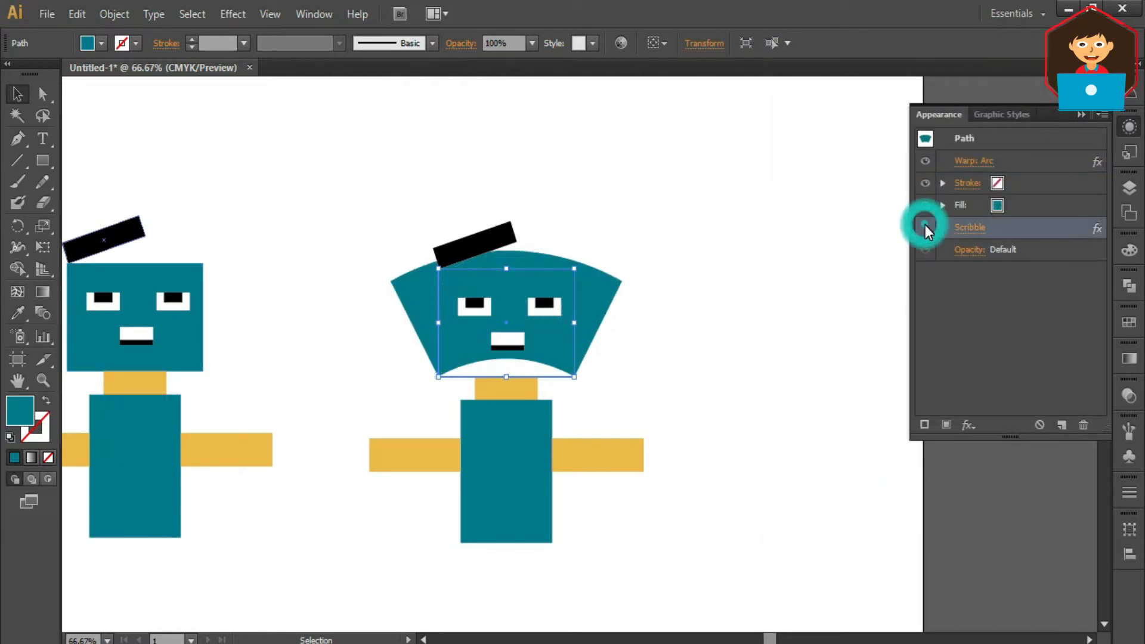
{"action": "left_click", "coordinate": [927, 162]}
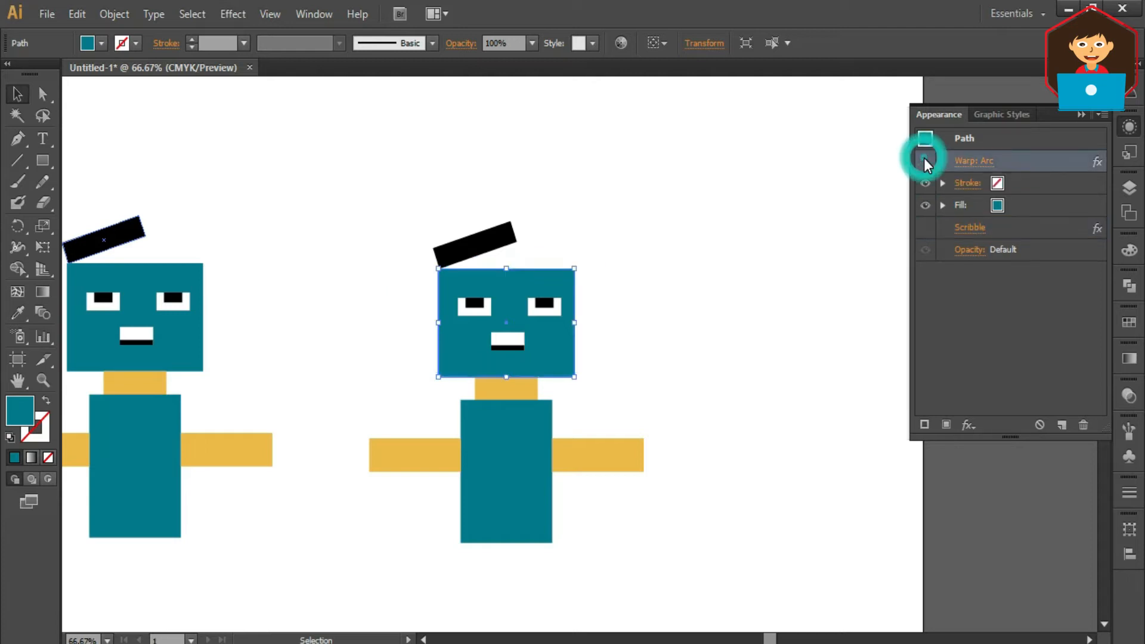
{"action": "left_click", "coordinate": [925, 159]}
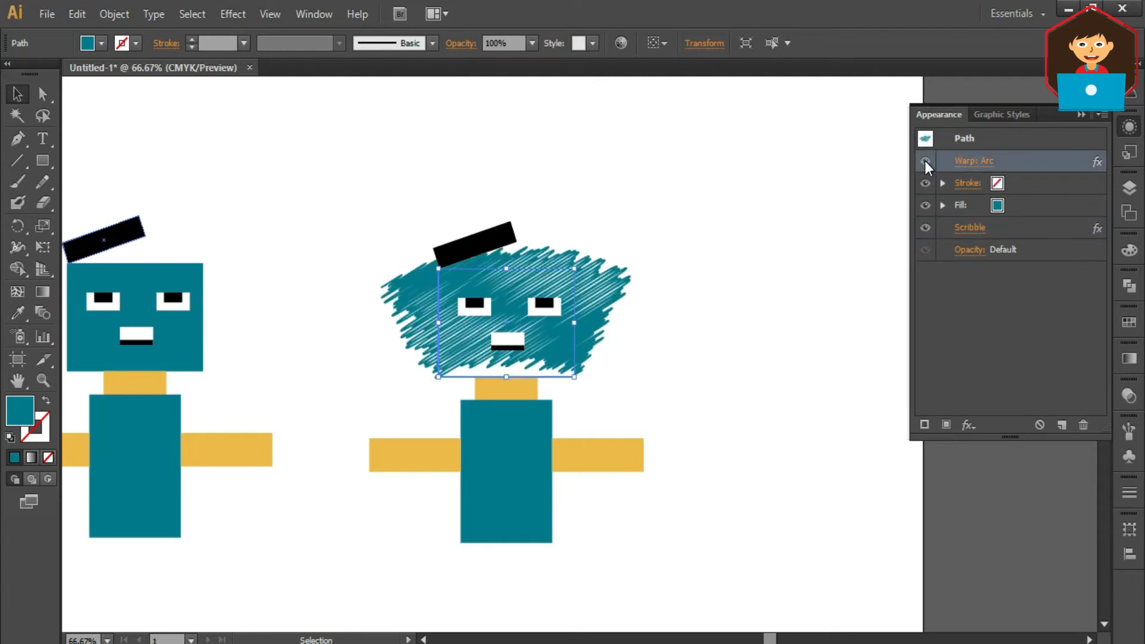
{"action": "left_click", "coordinate": [925, 159]}
{"action": "left_click", "coordinate": [925, 228]}
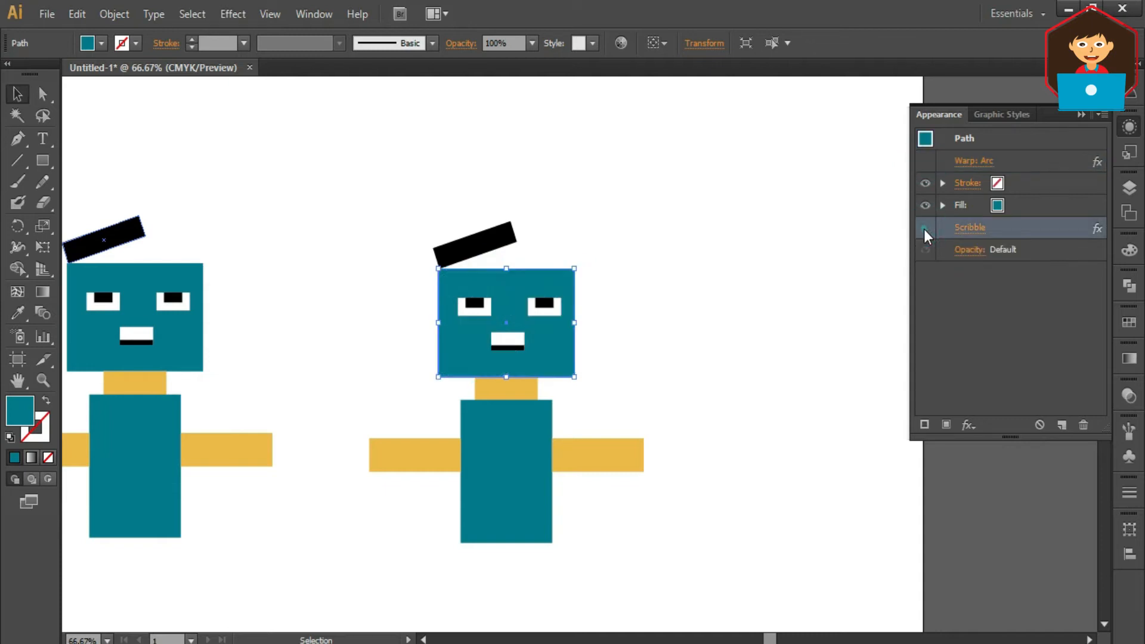
{"action": "left_click", "coordinate": [925, 229]}
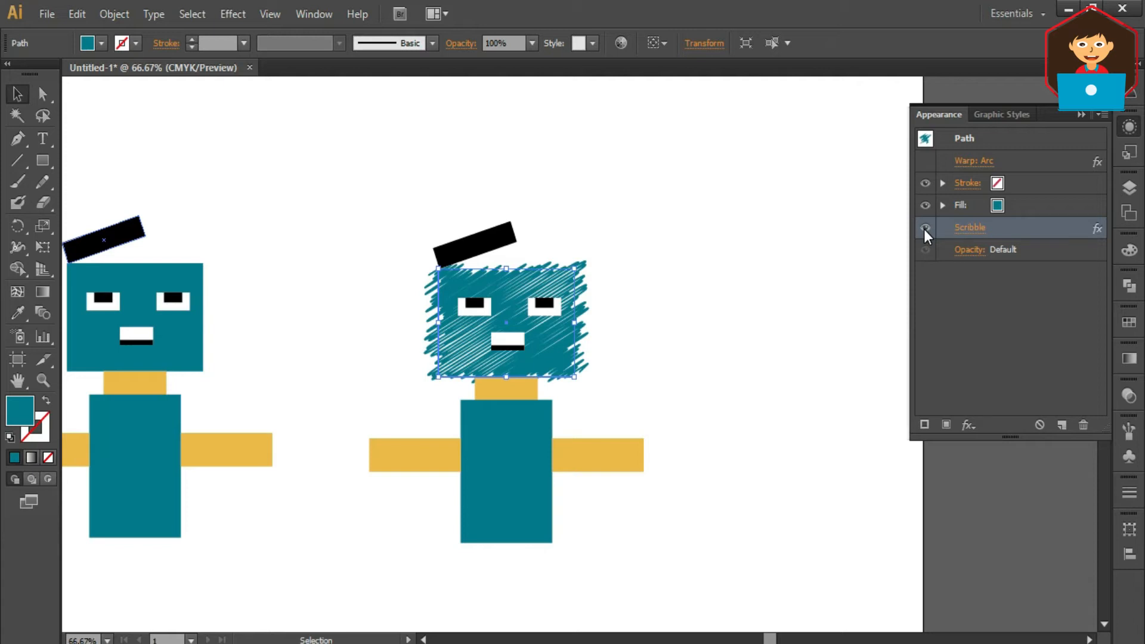
- Delete the Scribble effect from the copied head and turn its Arc warp back on
{"action": "left_click", "coordinate": [1082, 425]}
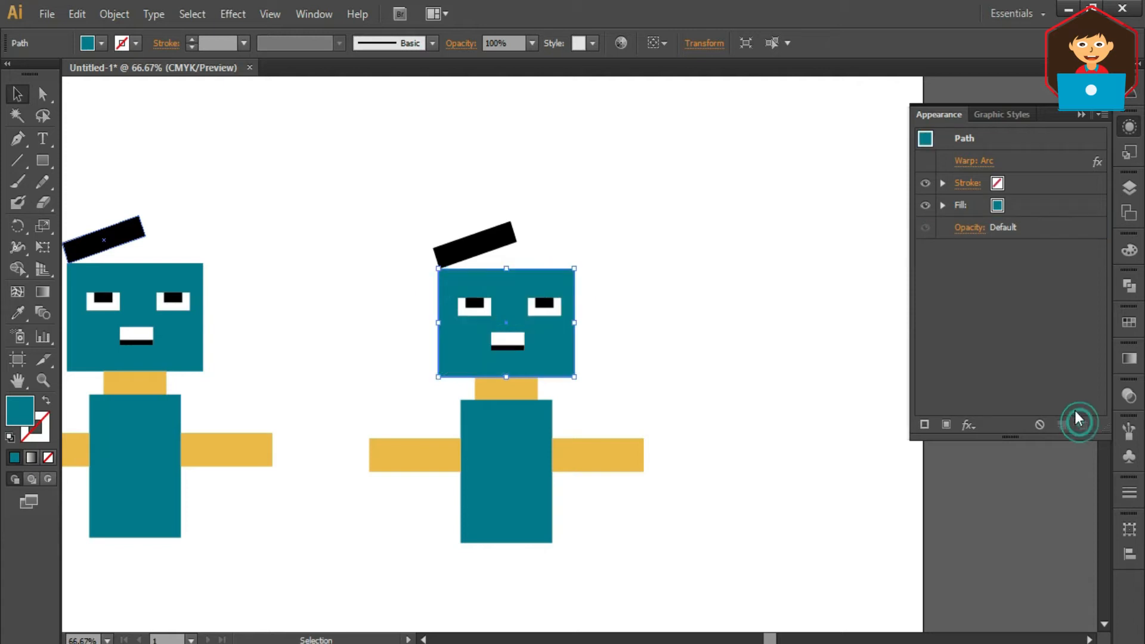
{"action": "left_click", "coordinate": [926, 161]}
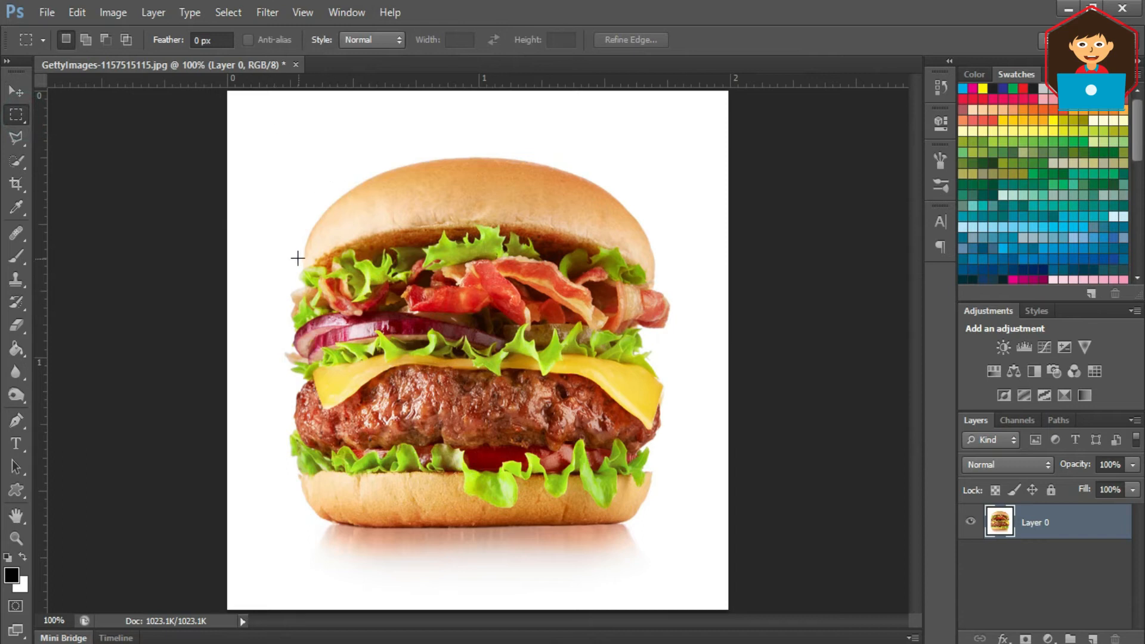
- Select a rectangular band across the burger's fillings and distort it with the Spherize filter at 61% in Normal mode
{"action": "left_click_drag", "start_coordinate": [275, 259], "coordinate": [680, 392]}
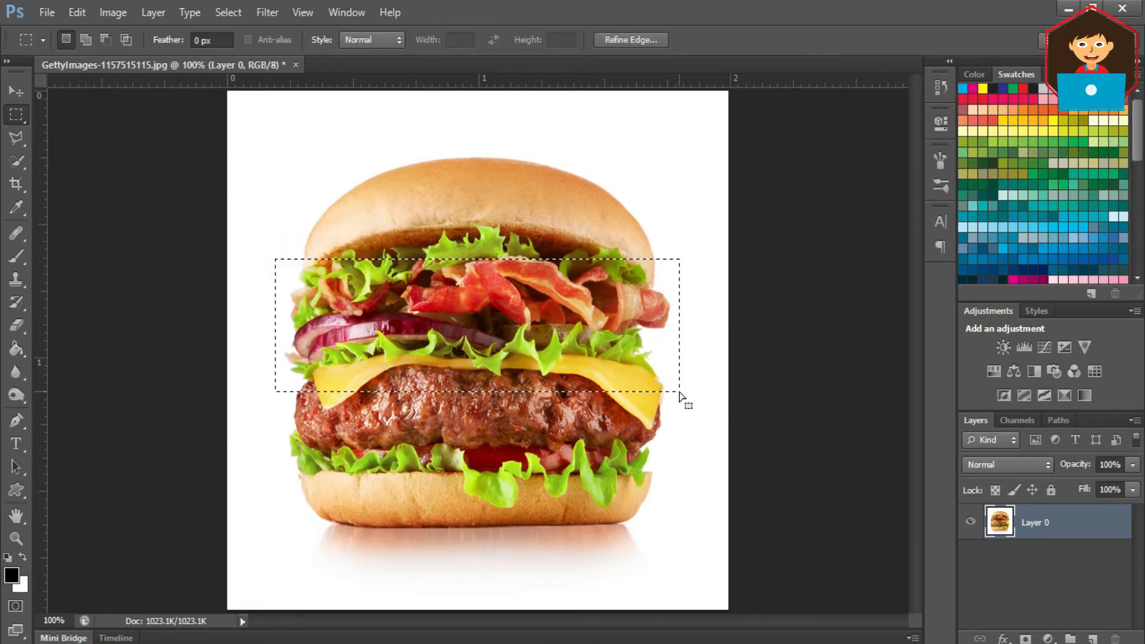
{"action": "left_click", "coordinate": [271, 12]}
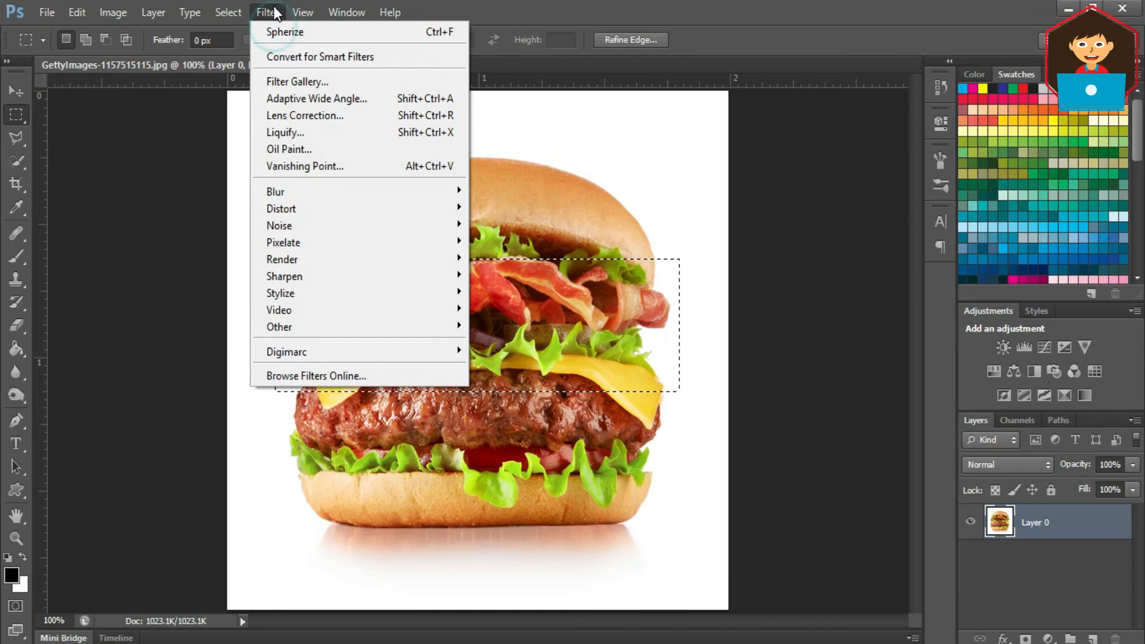
{"action": "mouse_move", "coordinate": [357, 191]}
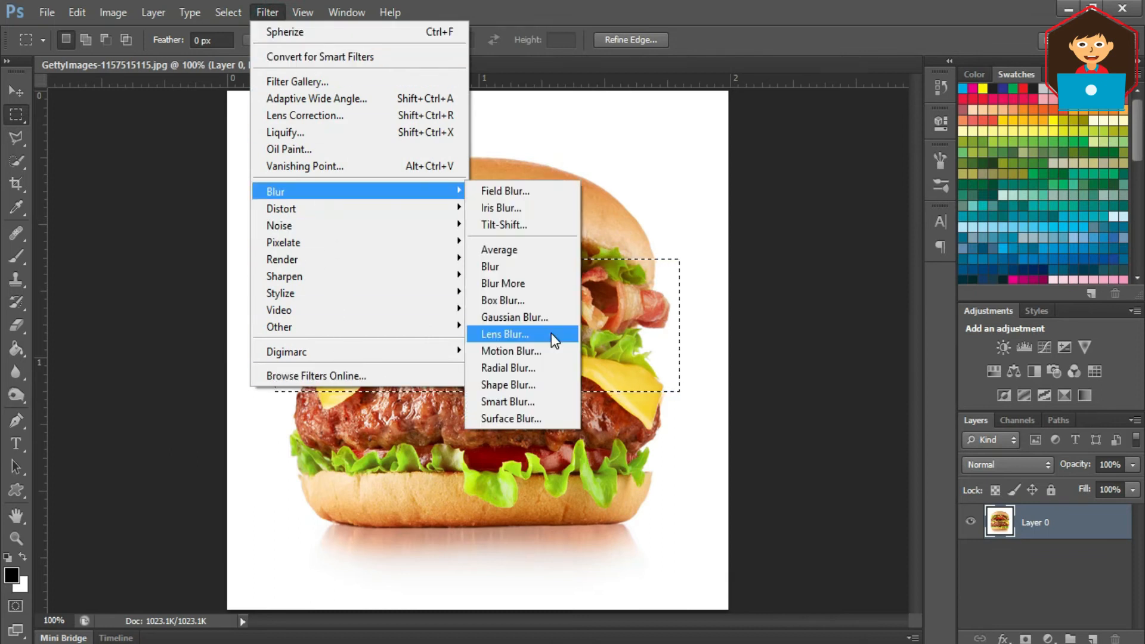
{"action": "mouse_move", "coordinate": [411, 263]}
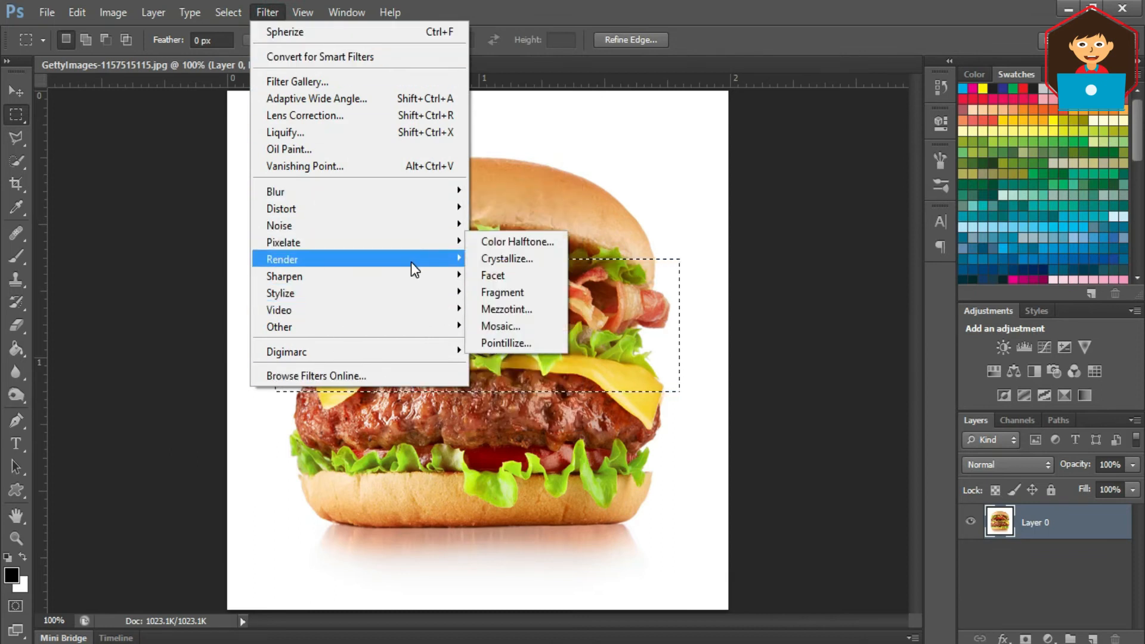
{"action": "mouse_move", "coordinate": [412, 208]}
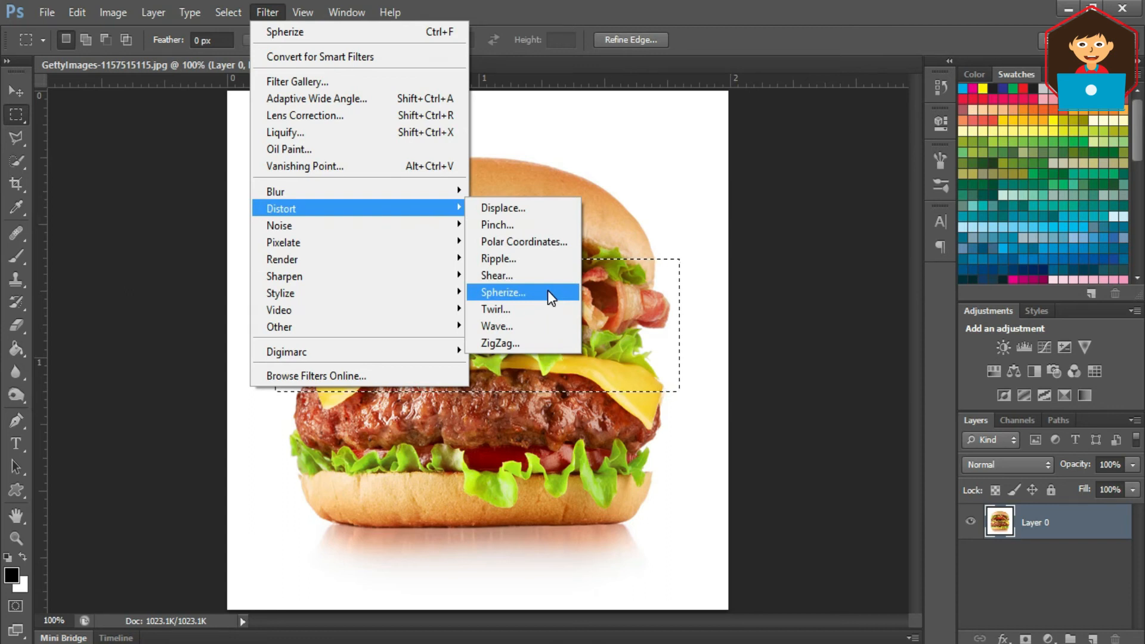
{"action": "left_click", "coordinate": [548, 291]}
{"action": "left_click_drag", "start_coordinate": [560, 117], "coordinate": [714, 115]}
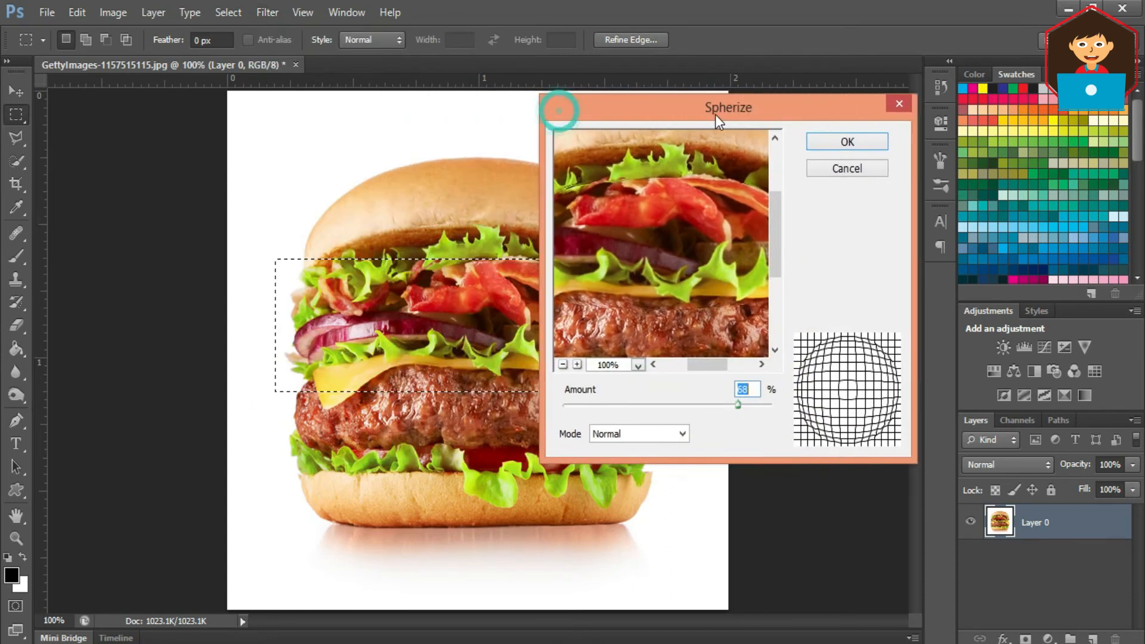
{"action": "left_click_drag", "start_coordinate": [737, 405], "coordinate": [731, 409]}
{"action": "left_click", "coordinate": [847, 142]}
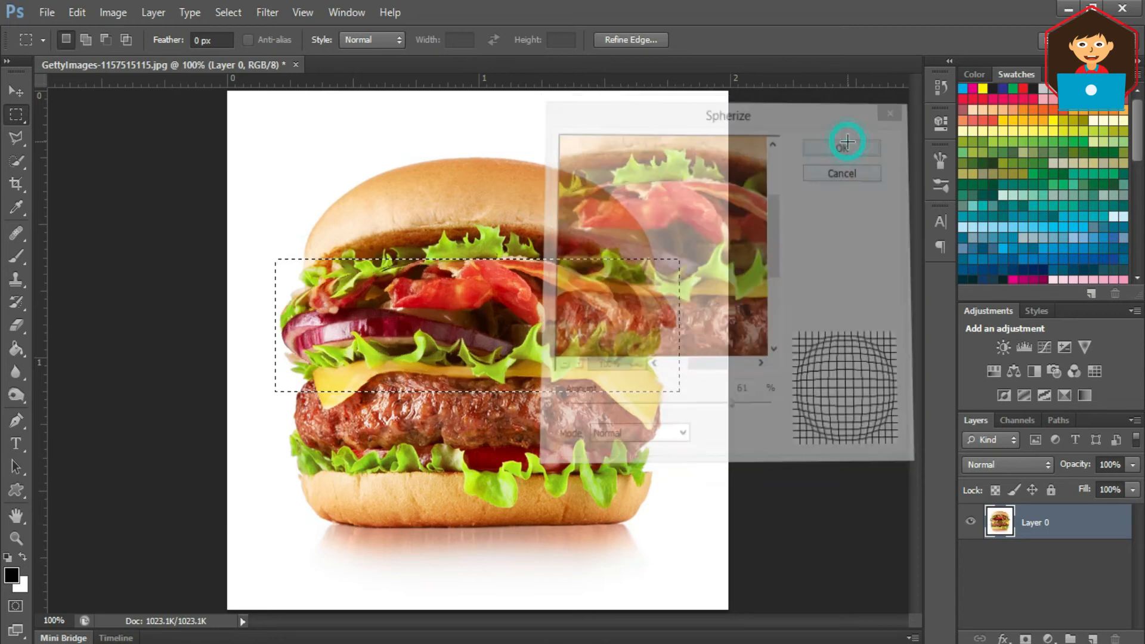
- Undo and redo the Spherize distortion to compare the burger's fillings before and after
{"action": "key", "text": "ctrl+d"}
{"action": "key", "text": "ctrl+alt+z"}
{"action": "key", "text": "ctrl+alt+z"}
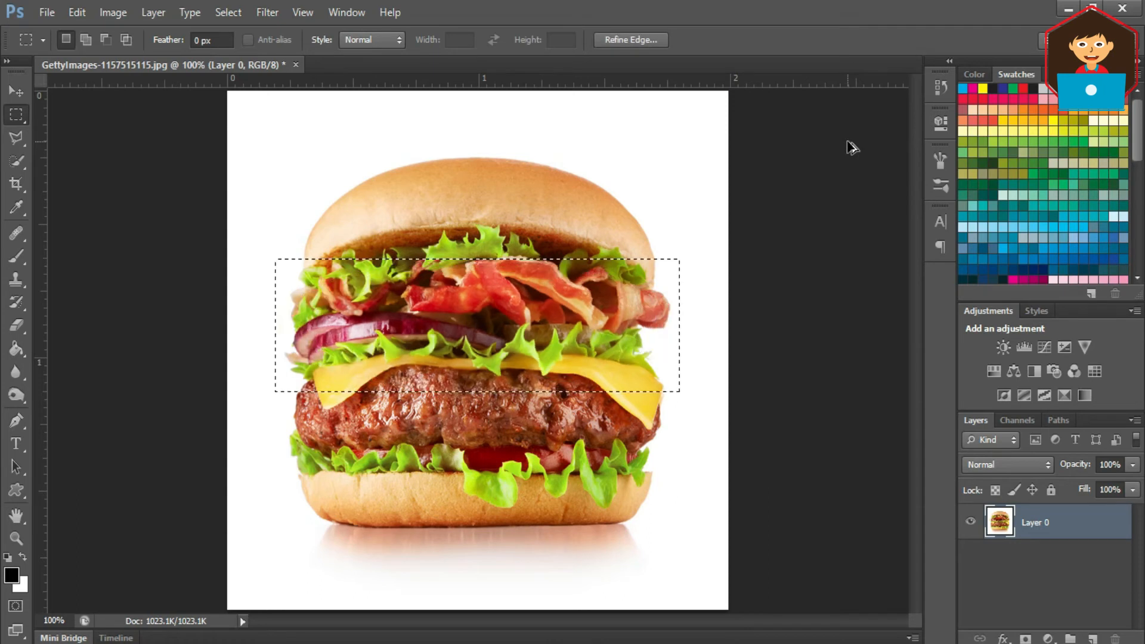
{"action": "key", "text": "ctrl+shift+z"}
{"action": "key", "text": "ctrl+shift+z"}
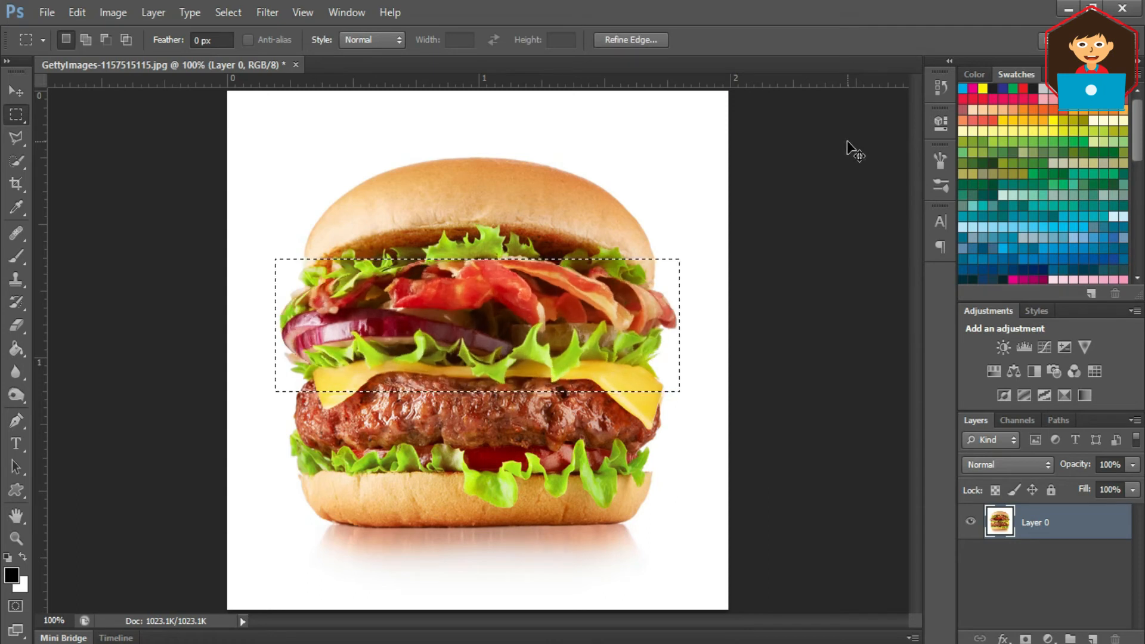
- Try the last-used Spherize filter on the whole burger image, and undo it
{"action": "left_click", "coordinate": [268, 12]}
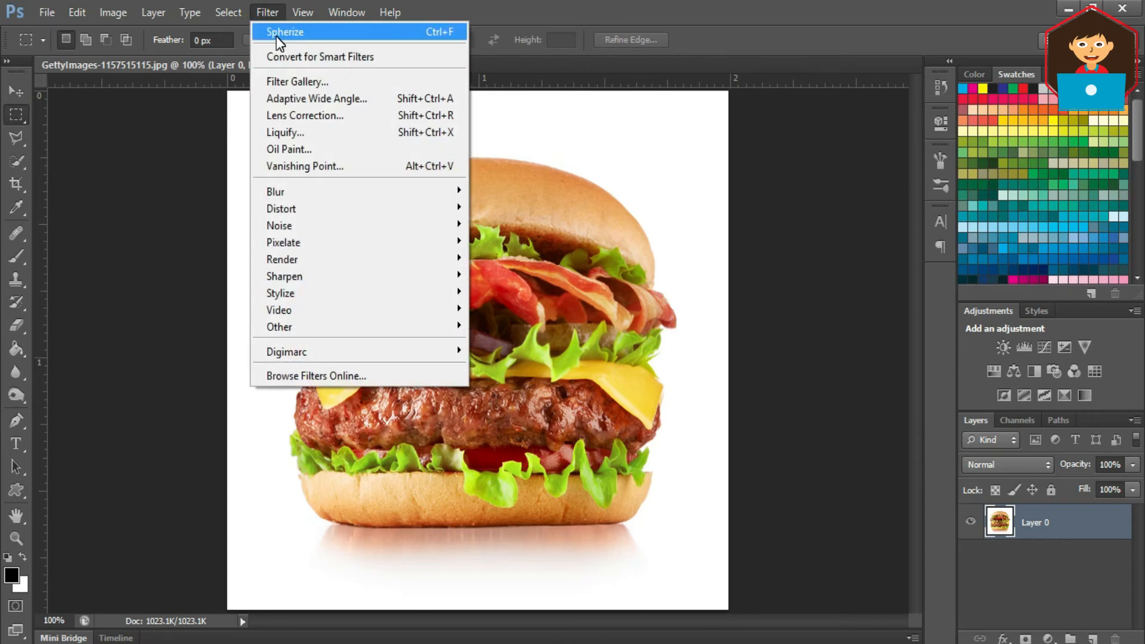
{"action": "left_click", "coordinate": [276, 34]}
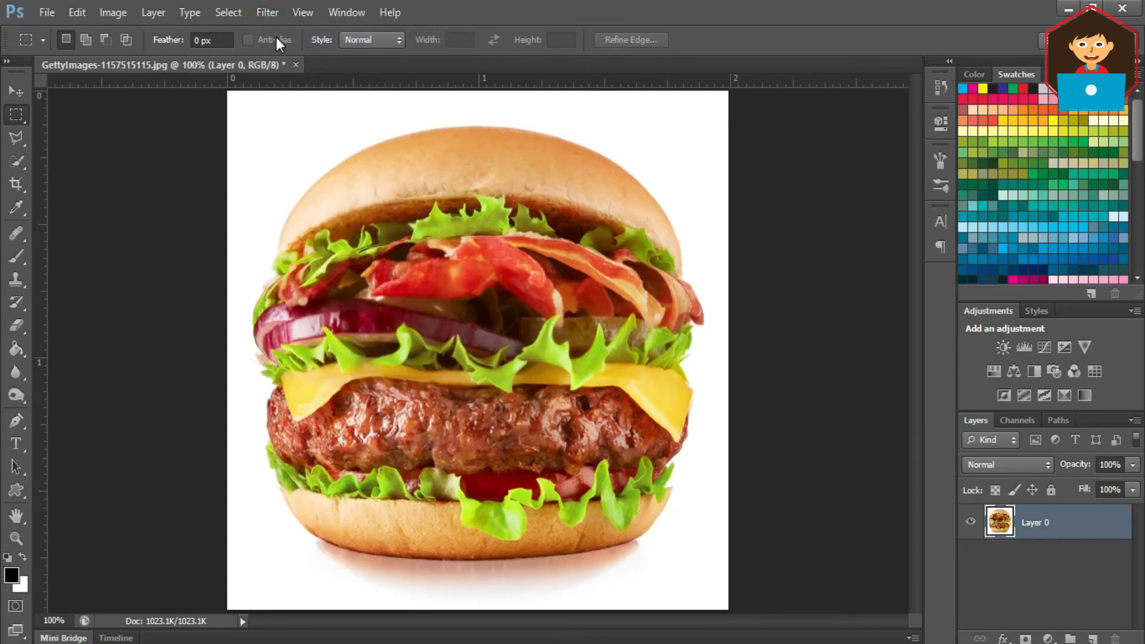
{"action": "key", "text": "ctrl+z"}
- Convert Layer 0 to a smart object and select a rectangular band around the meat patty
{"action": "right_click", "coordinate": [1052, 525]}
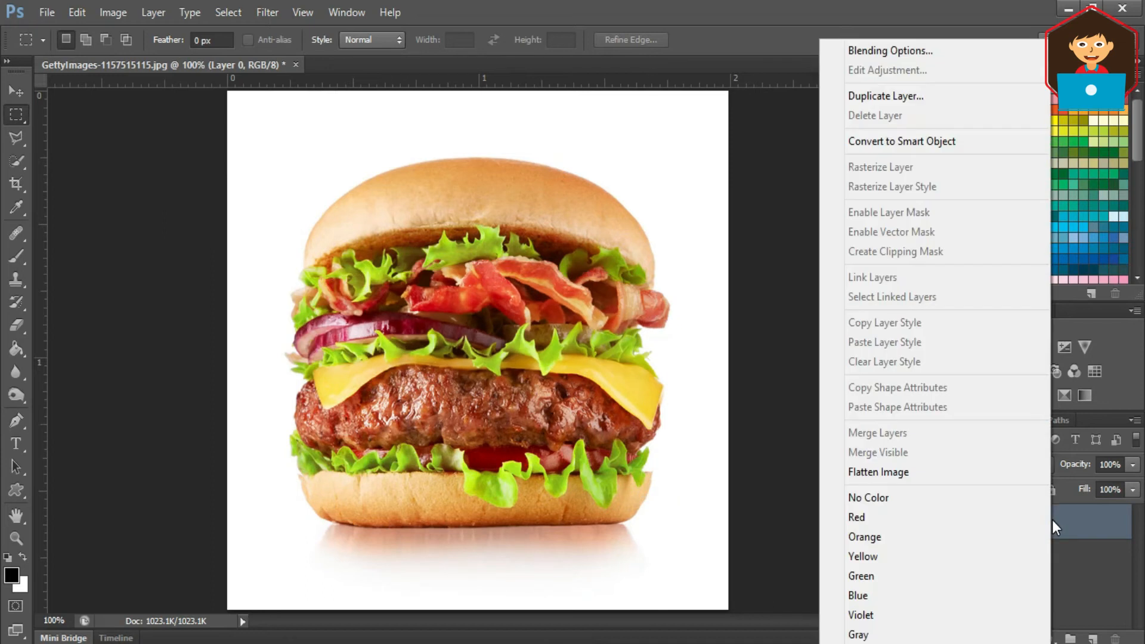
{"action": "left_click", "coordinate": [915, 141]}
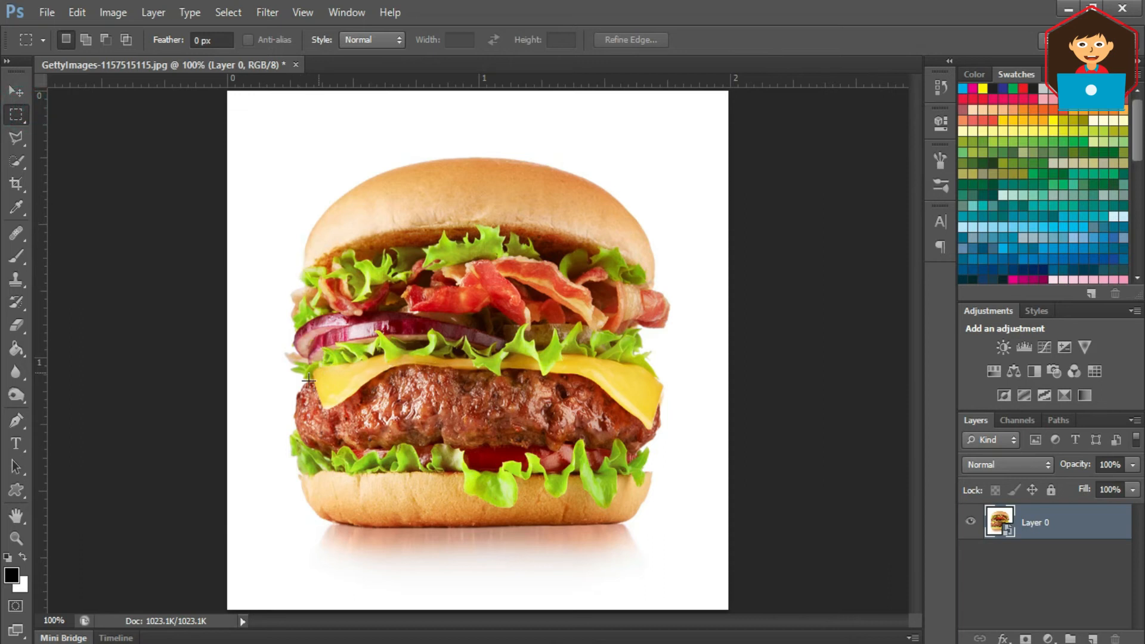
{"action": "left_click_drag", "start_coordinate": [287, 373], "coordinate": [667, 445]}
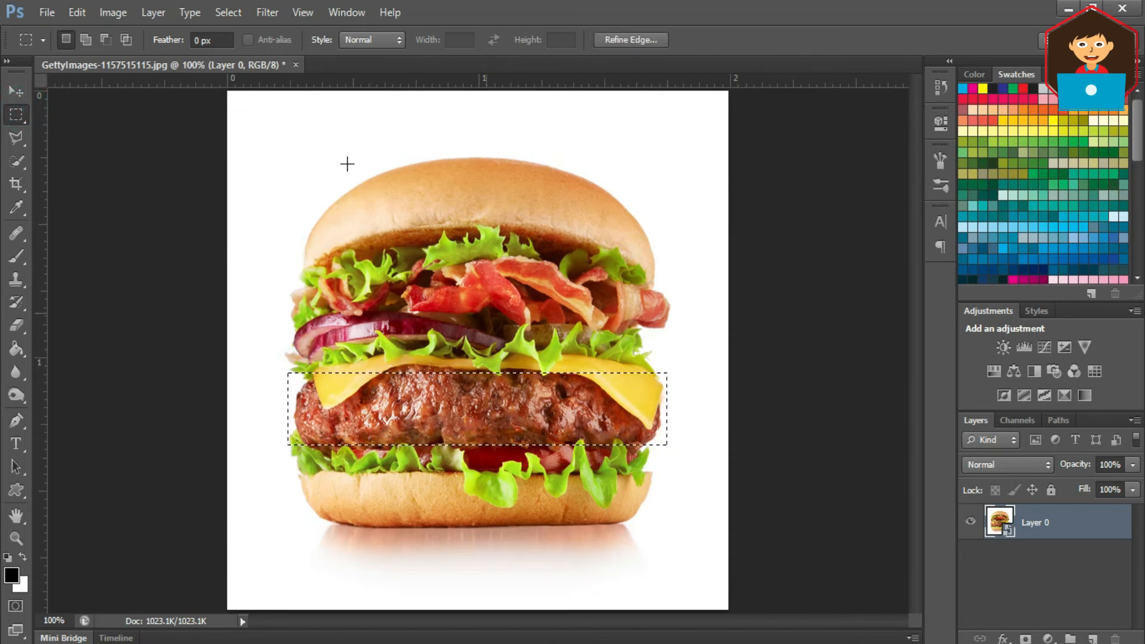
- Apply a Motion Blur with a 45° angle and 16-pixel distance to the selected patty, and clear the selection
{"action": "left_click", "coordinate": [267, 12]}
{"action": "mouse_move", "coordinate": [333, 189]}
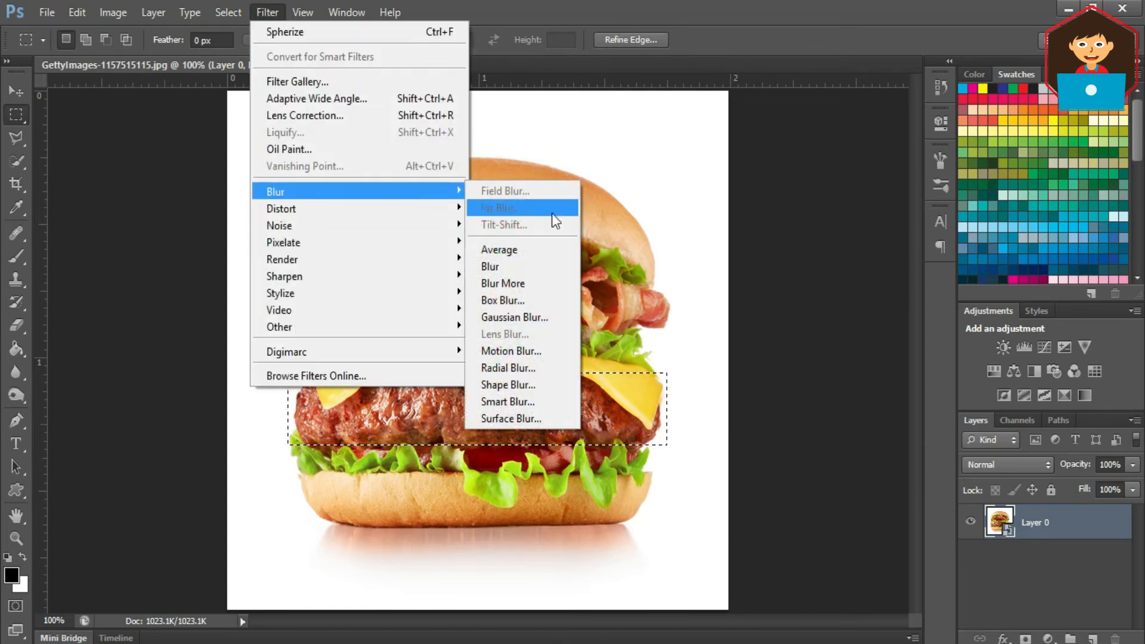
{"action": "left_click", "coordinate": [535, 350]}
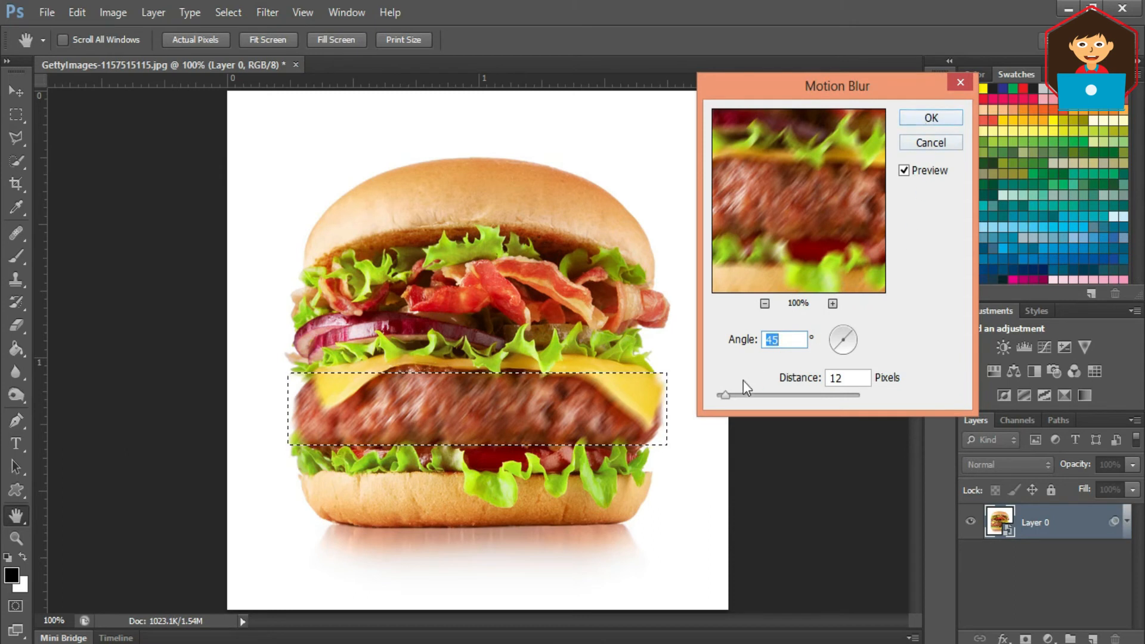
{"action": "left_click_drag", "start_coordinate": [725, 395], "coordinate": [729, 395]}
{"action": "left_click", "coordinate": [948, 118]}
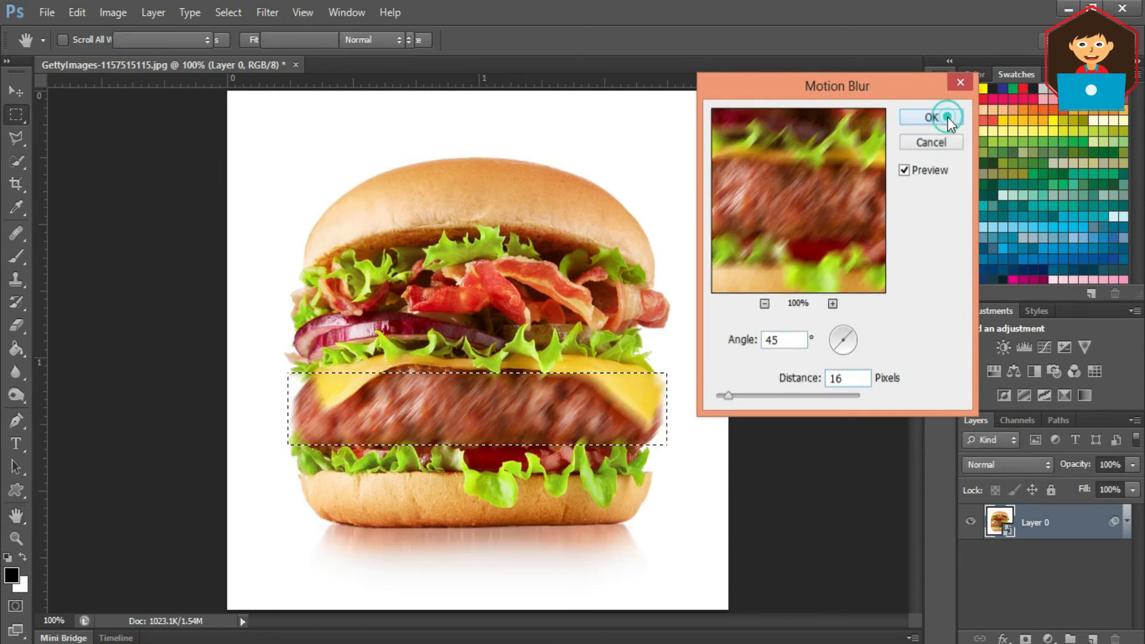
{"action": "key", "text": "ctrl+d"}
- Toggle the visibility of Layer 0's smart filters to compare the patty with and without blur
{"action": "left_click", "coordinate": [1005, 556]}
{"action": "left_click", "coordinate": [1005, 556]}
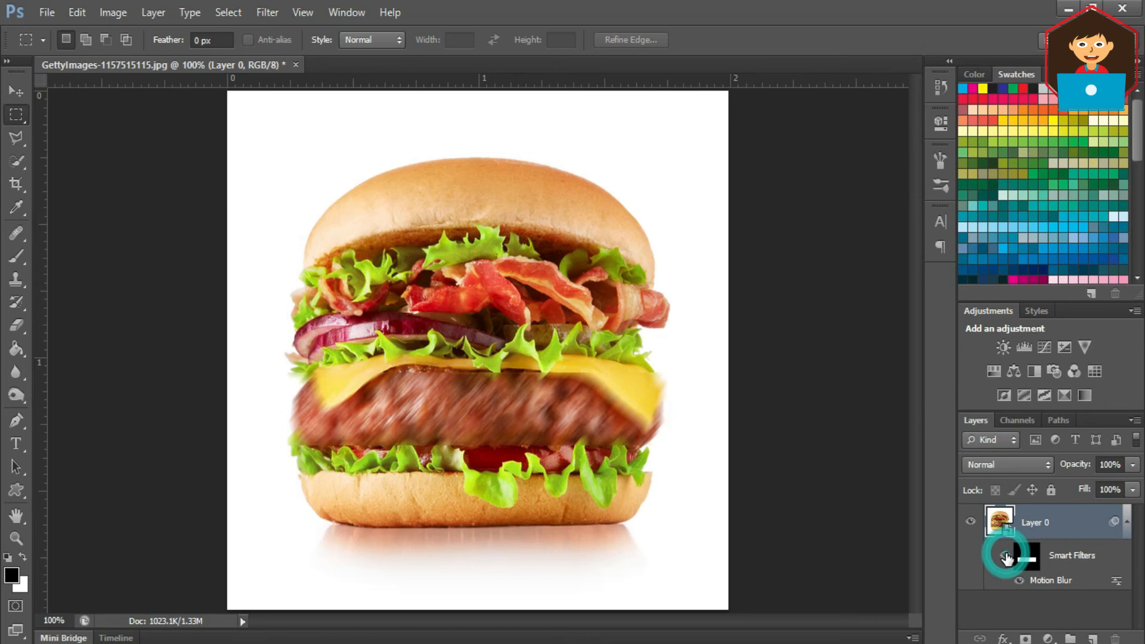
{"action": "left_click", "coordinate": [1005, 556]}
{"action": "left_click", "coordinate": [1005, 556]}
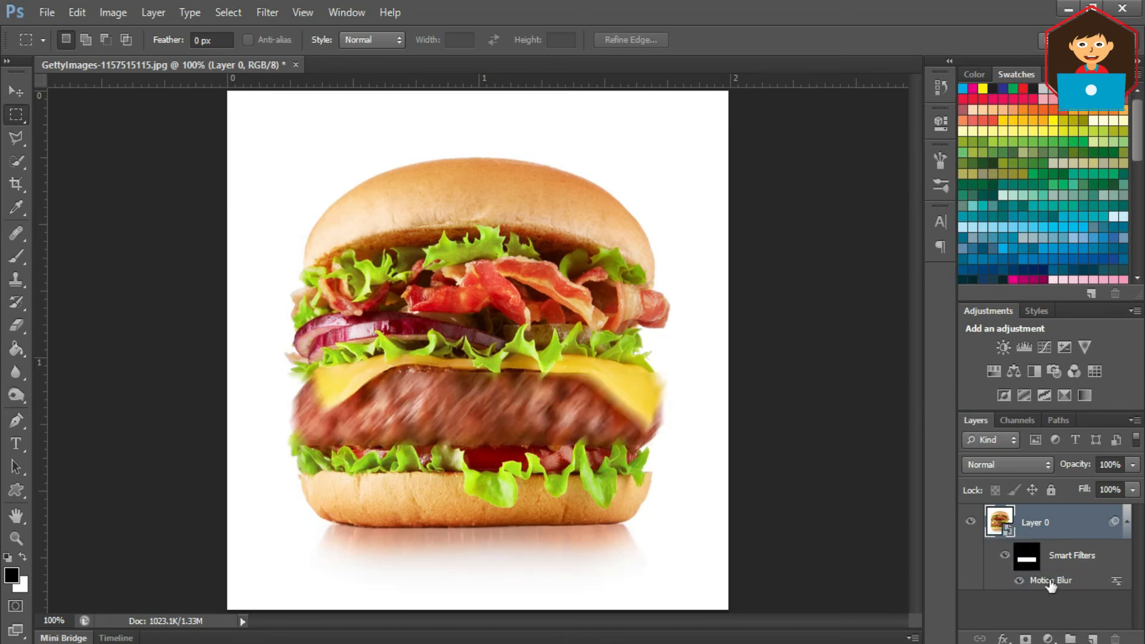
- Edit the existing Motion Blur smart filter, giving it a shallower angle and a longer distance
{"action": "double_click", "coordinate": [1050, 582]}
{"action": "mouse_move", "coordinate": [854, 343]}
{"action": "left_mouse_down"}
{"action": "mouse_move", "coordinate": [852, 333]}
{"action": "mouse_move", "coordinate": [859, 344]}
{"action": "left_mouse_up"}
{"action": "left_click_drag", "start_coordinate": [725, 395], "coordinate": [732, 395]}
{"action": "left_click", "coordinate": [940, 122]}
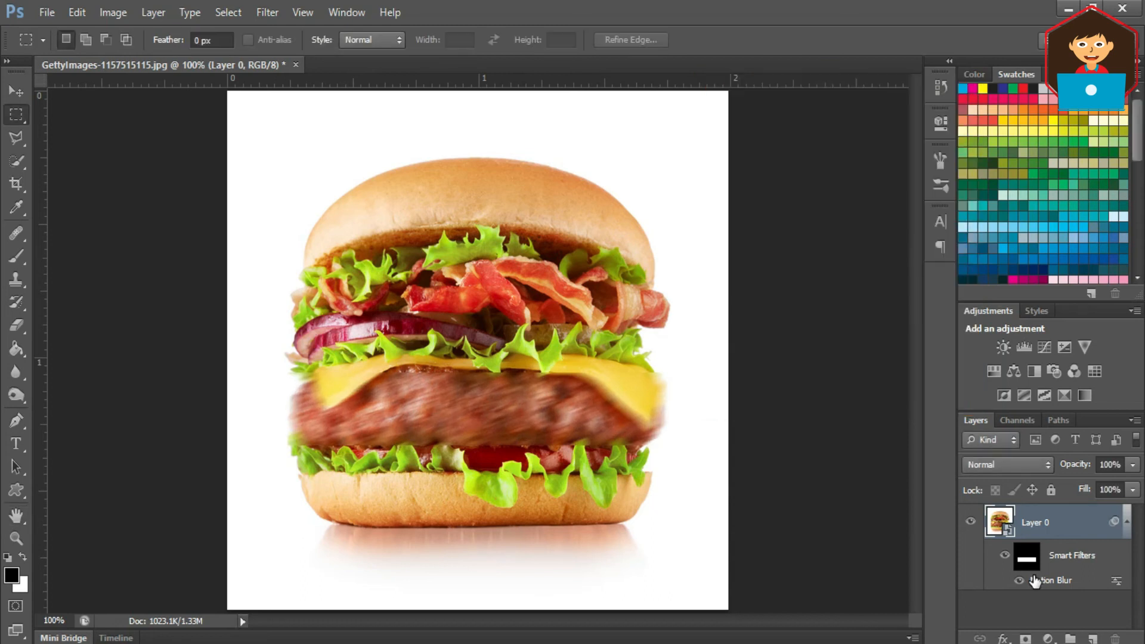
- Load the filter mask as a selection and add a Filter Gallery Sprayed Strokes effect with stroke length 11, spray radius 7 and Right Diagonal direction
{"action": "left_click", "coordinate": [1025, 564], "text": "ctrl"}
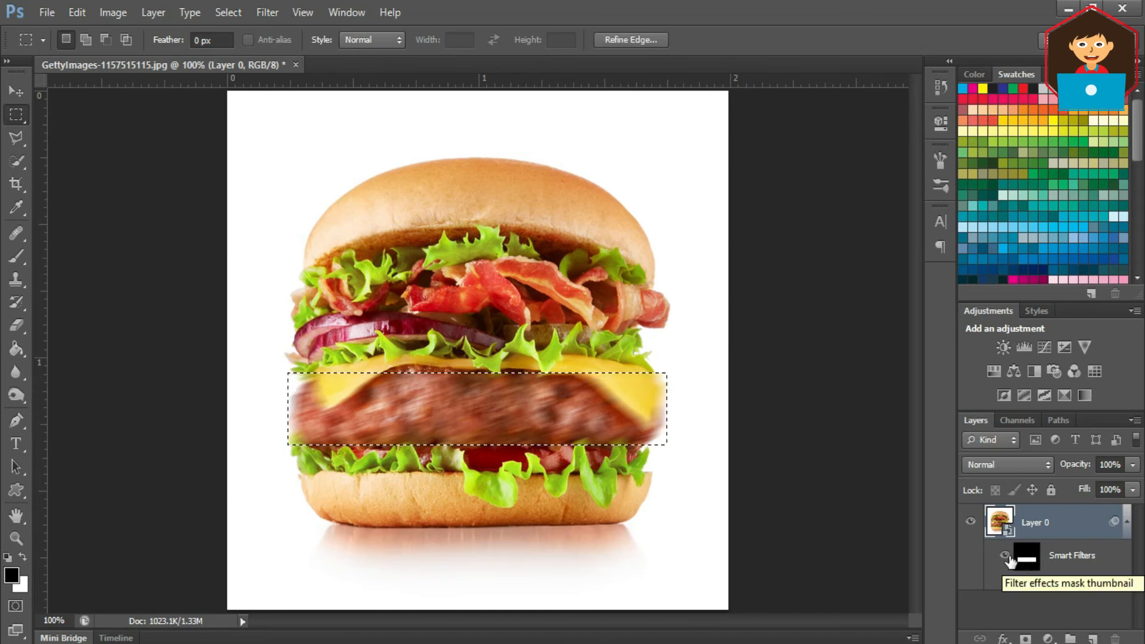
{"action": "left_click", "coordinate": [1006, 556]}
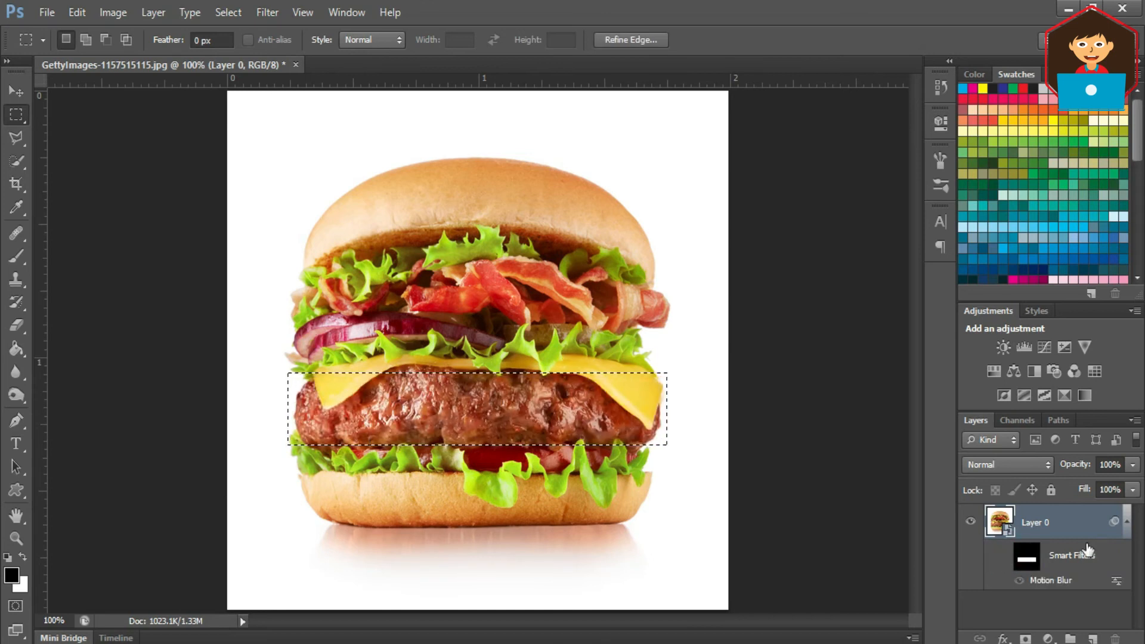
{"action": "left_click", "coordinate": [267, 12]}
{"action": "mouse_move", "coordinate": [301, 196]}
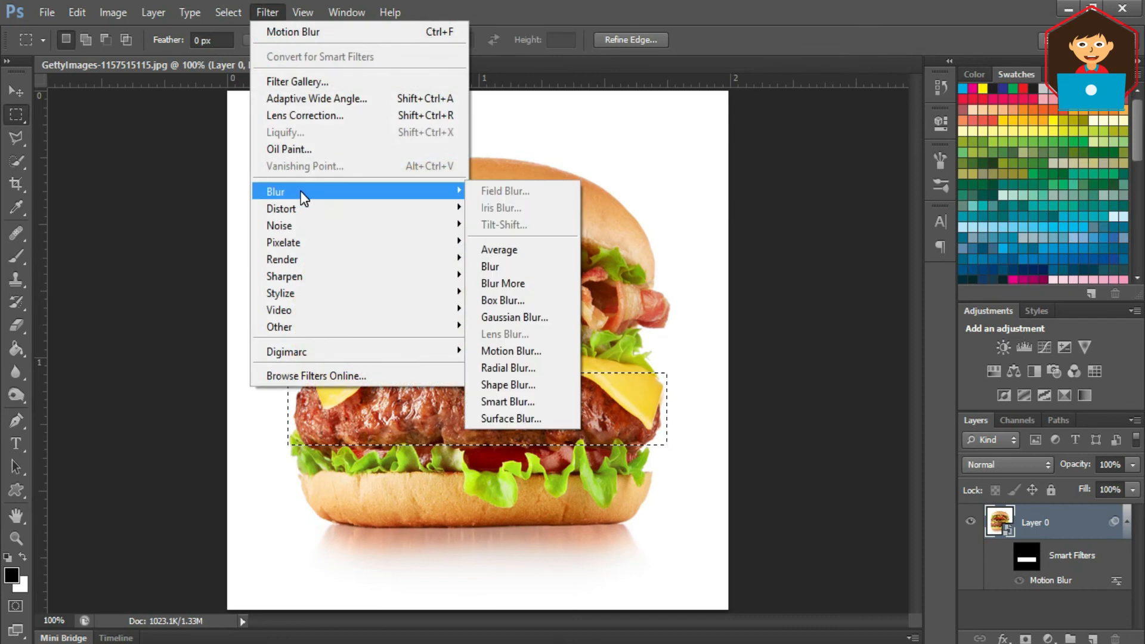
{"action": "left_click", "coordinate": [321, 79]}
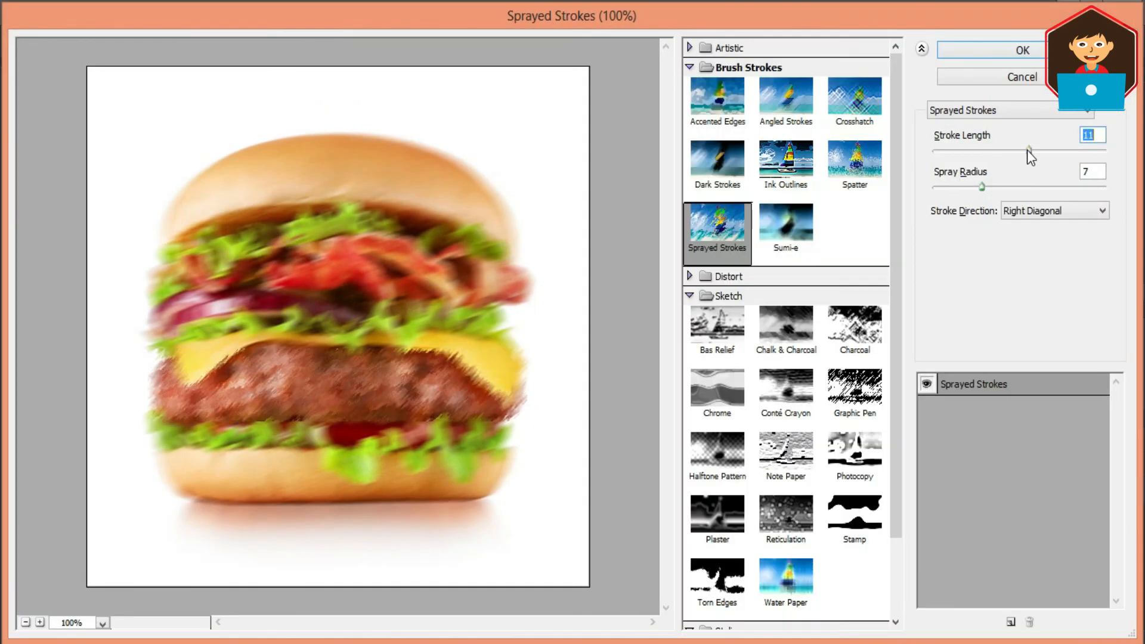
{"action": "left_click", "coordinate": [1041, 51]}
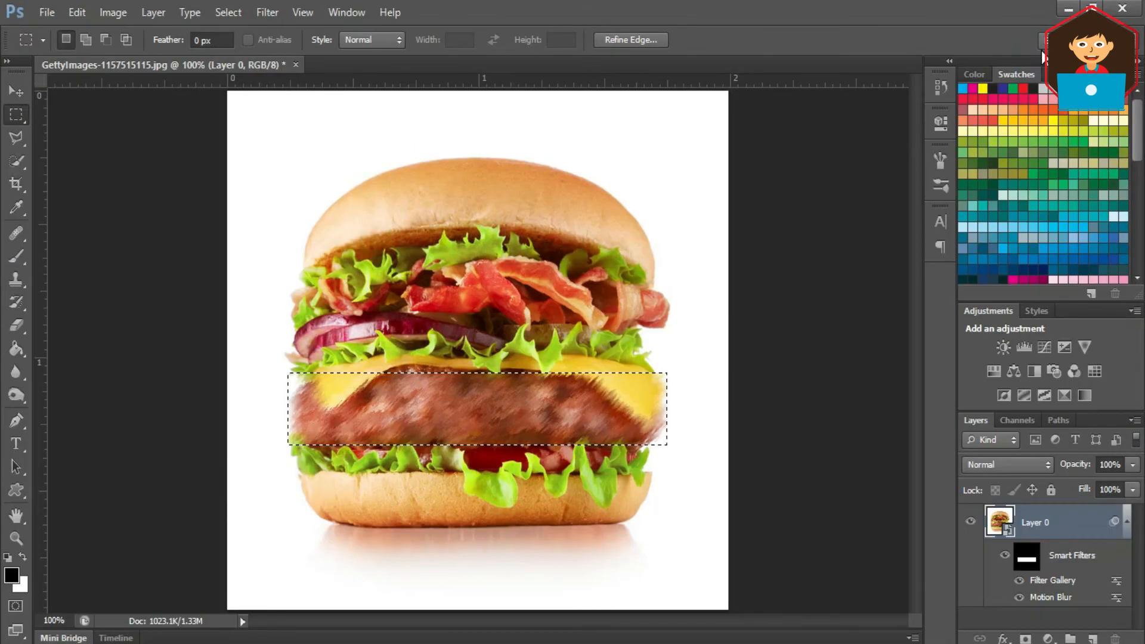
{"action": "key", "text": "ctrl+d"}
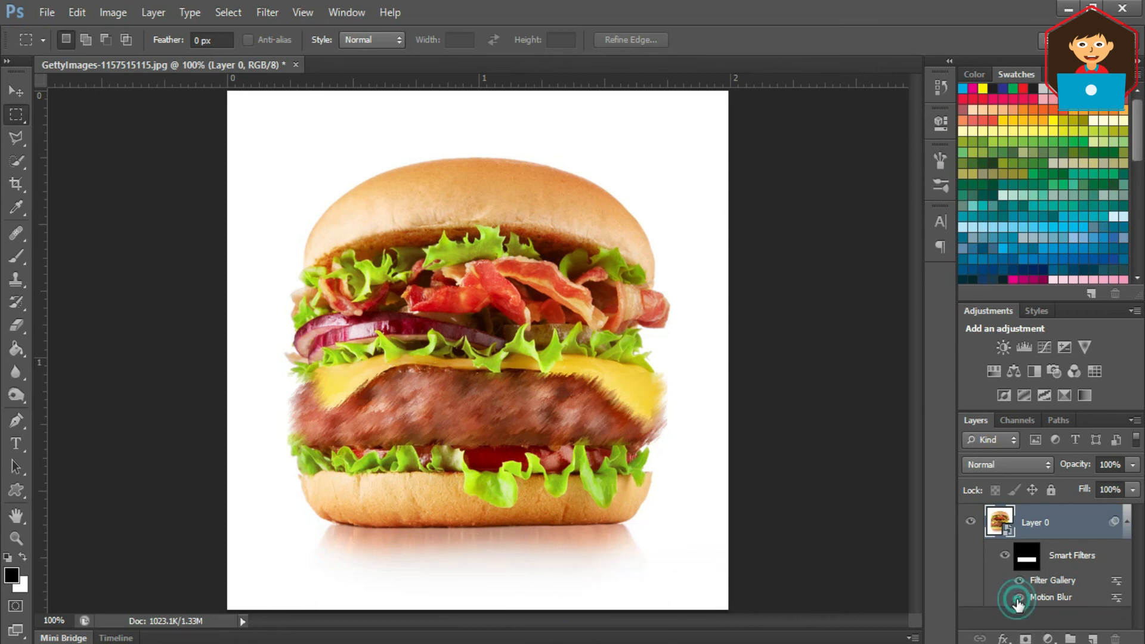
- Toggle the Motion Blur, Filter Gallery and overall smart filter visibility to compare the effects, ending with only Motion Blur shown
{"action": "left_click", "coordinate": [1019, 598]}
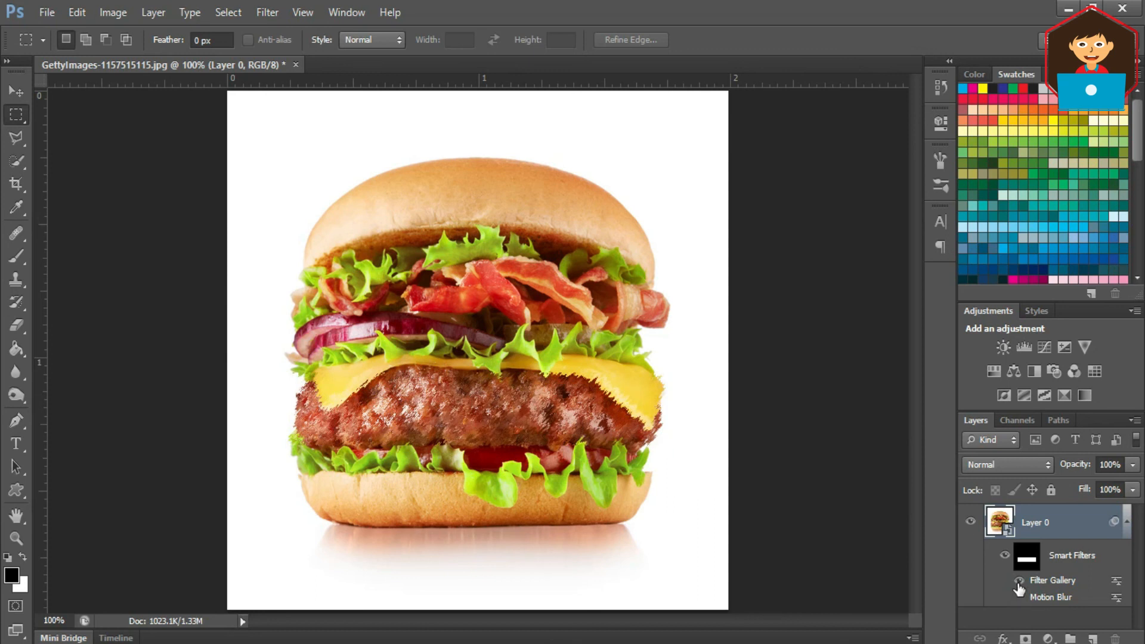
{"action": "left_click", "coordinate": [1019, 582]}
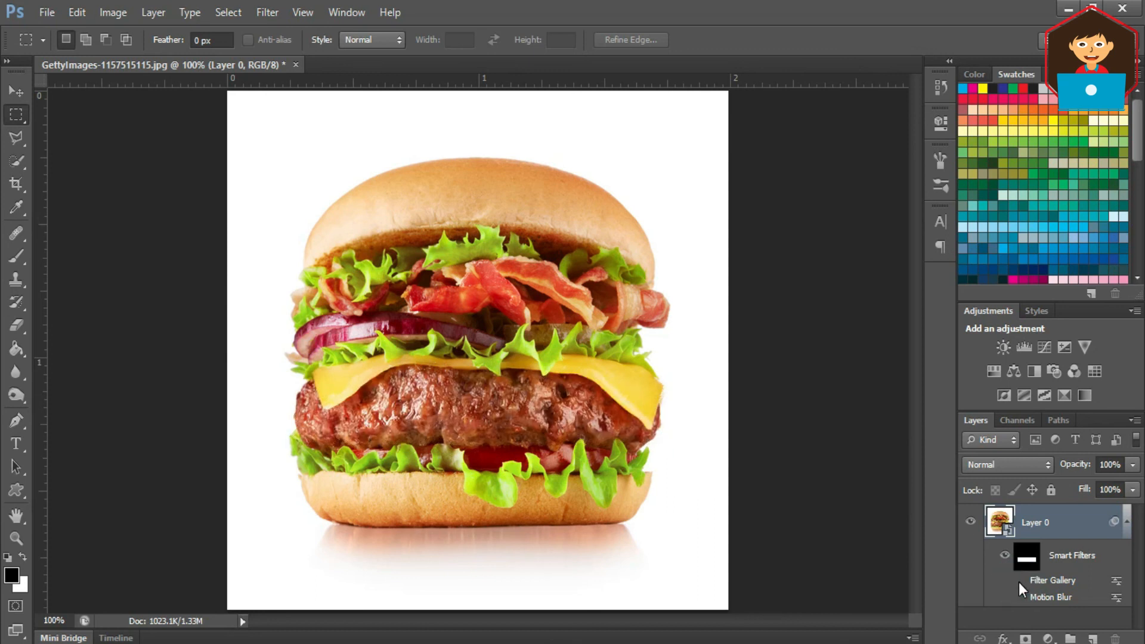
{"action": "left_click", "coordinate": [1019, 581]}
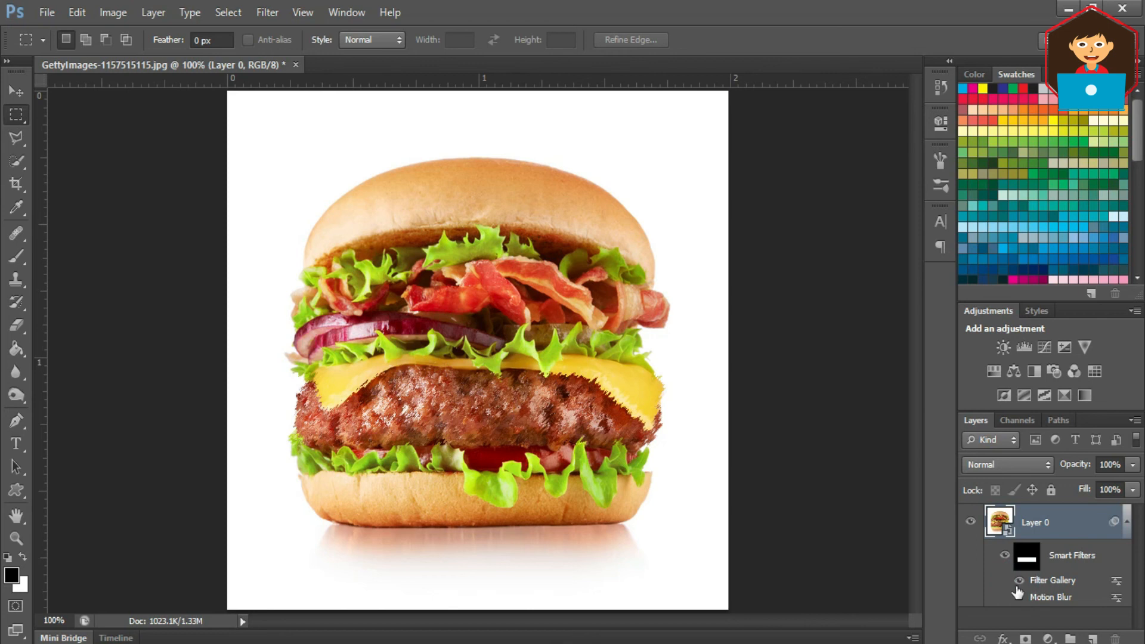
{"action": "left_click", "coordinate": [1019, 599]}
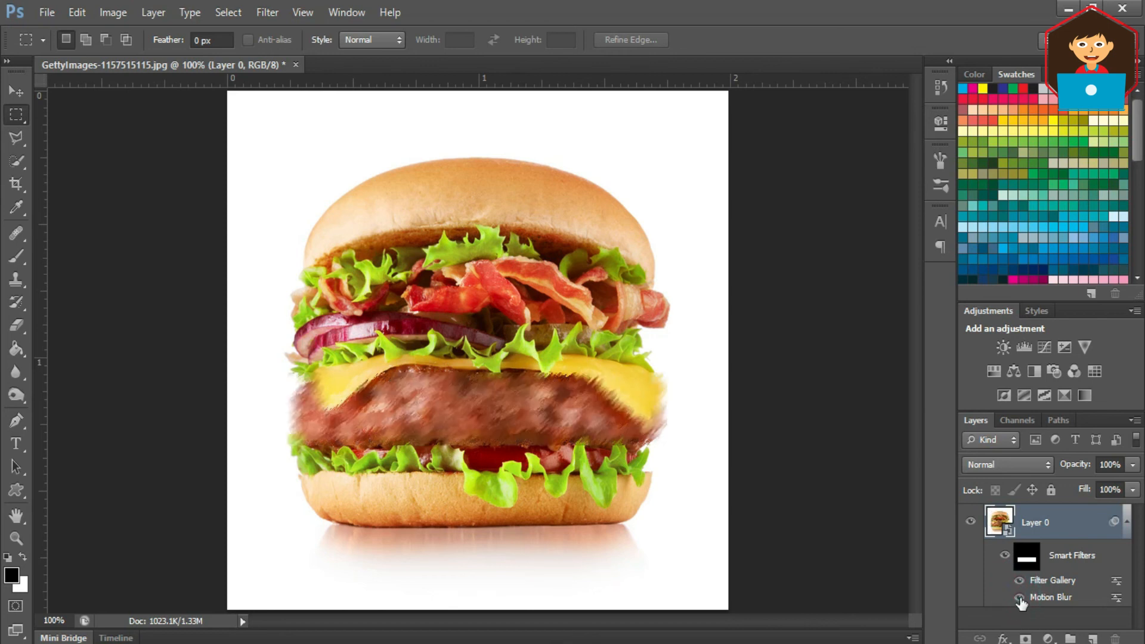
{"action": "left_click", "coordinate": [1006, 559]}
{"action": "left_click", "coordinate": [1006, 557]}
{"action": "left_click", "coordinate": [1020, 582]}
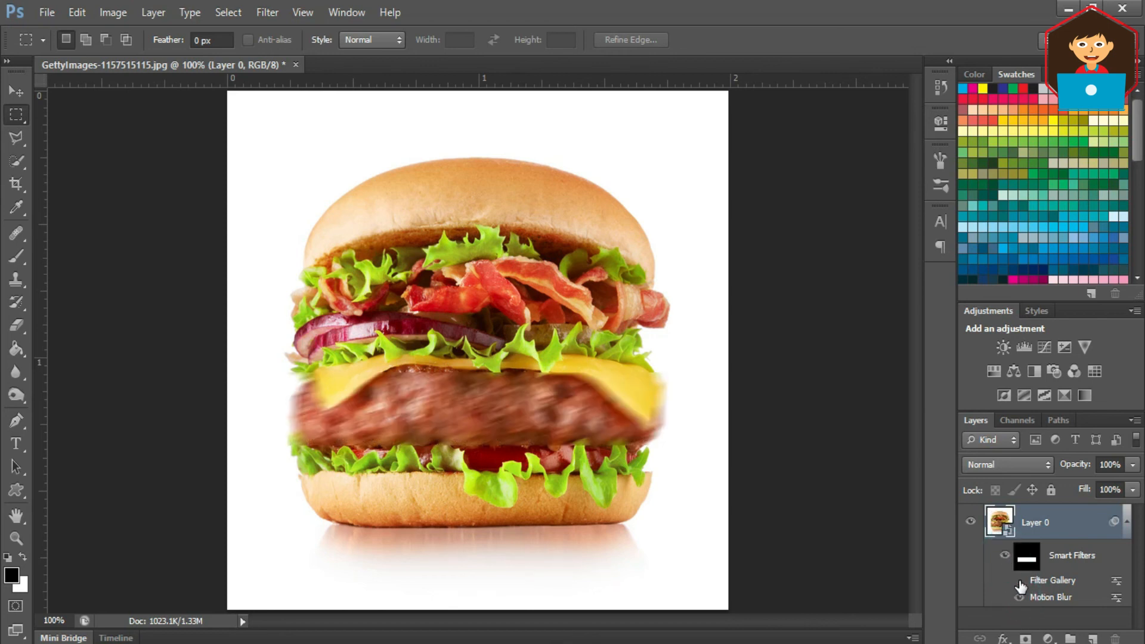
{"action": "left_click", "coordinate": [1020, 581]}
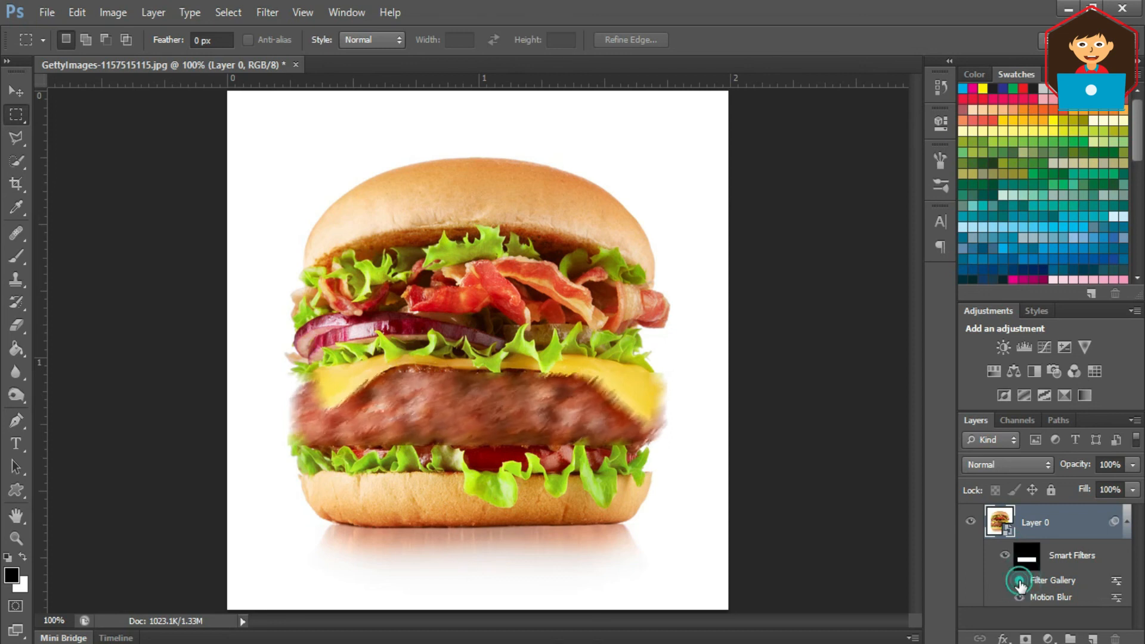
{"action": "left_click", "coordinate": [1019, 582]}
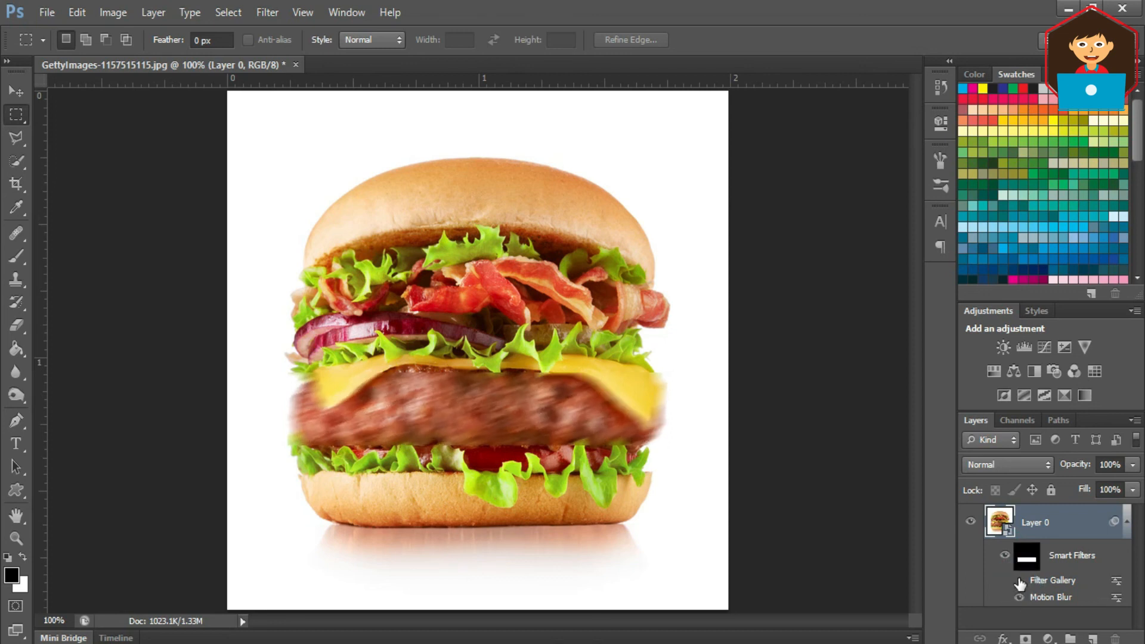